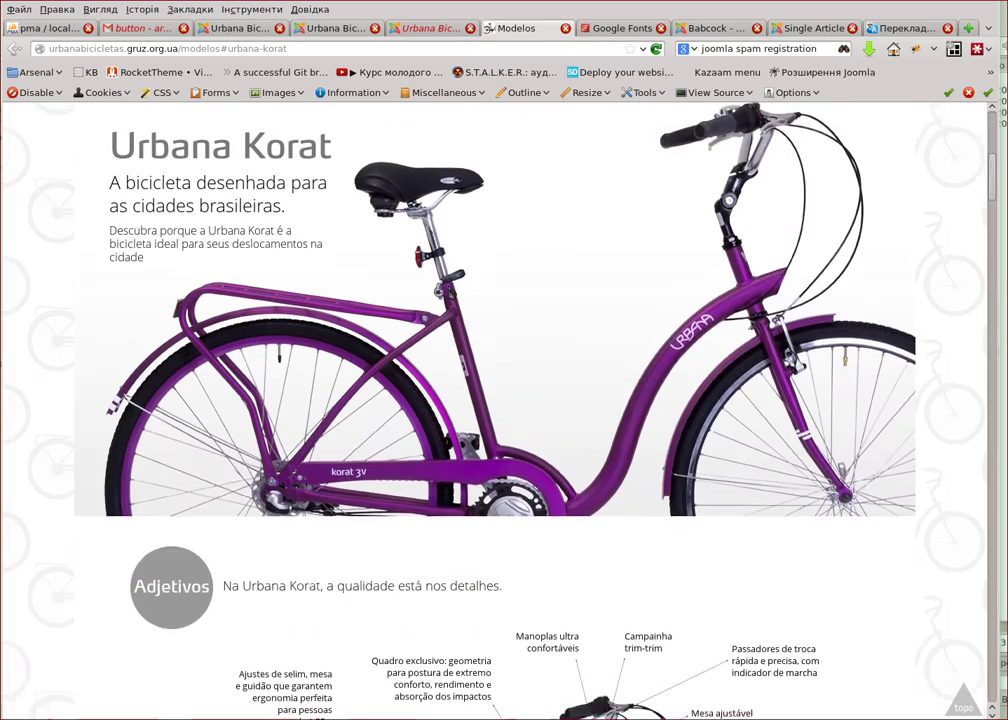
# Remove the urbana-korat anchor from the start of the Urbana Korat article, saving and closing the article
pyautogui.scroll(6, 451, 291)
pyautogui.scroll(-5, 600, 292)
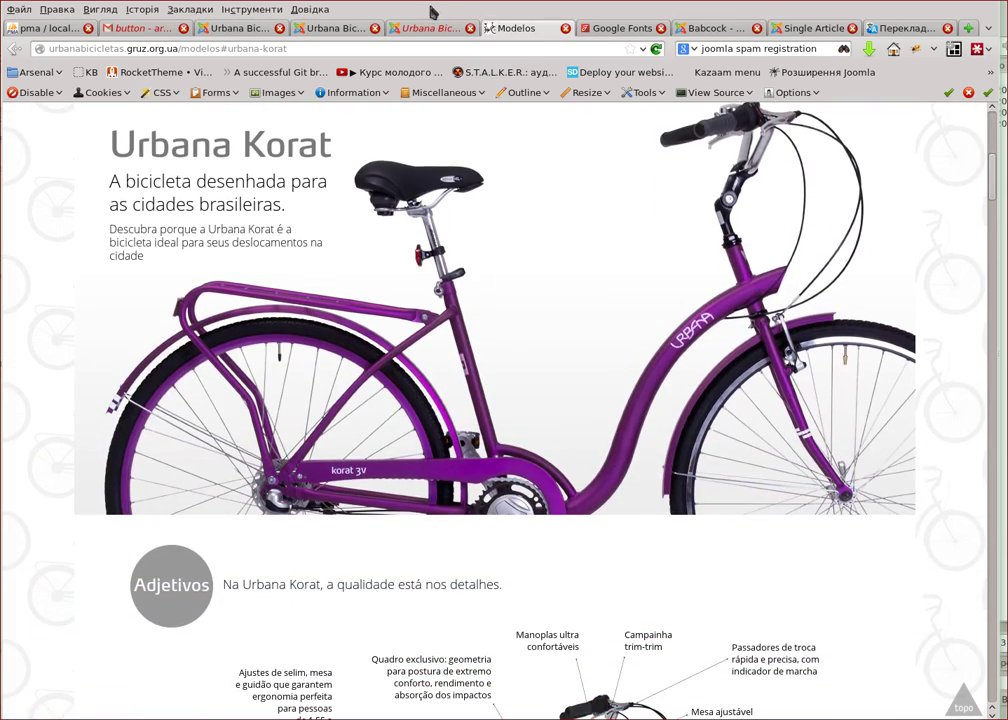
pyautogui.click(421, 30)
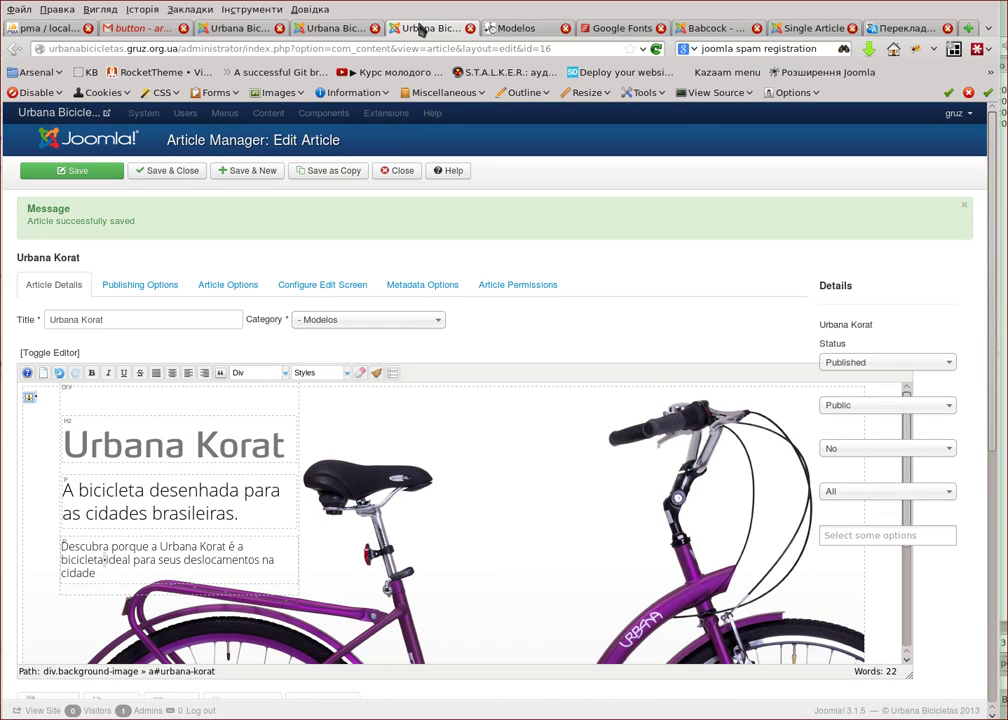
pyautogui.click(166, 445)
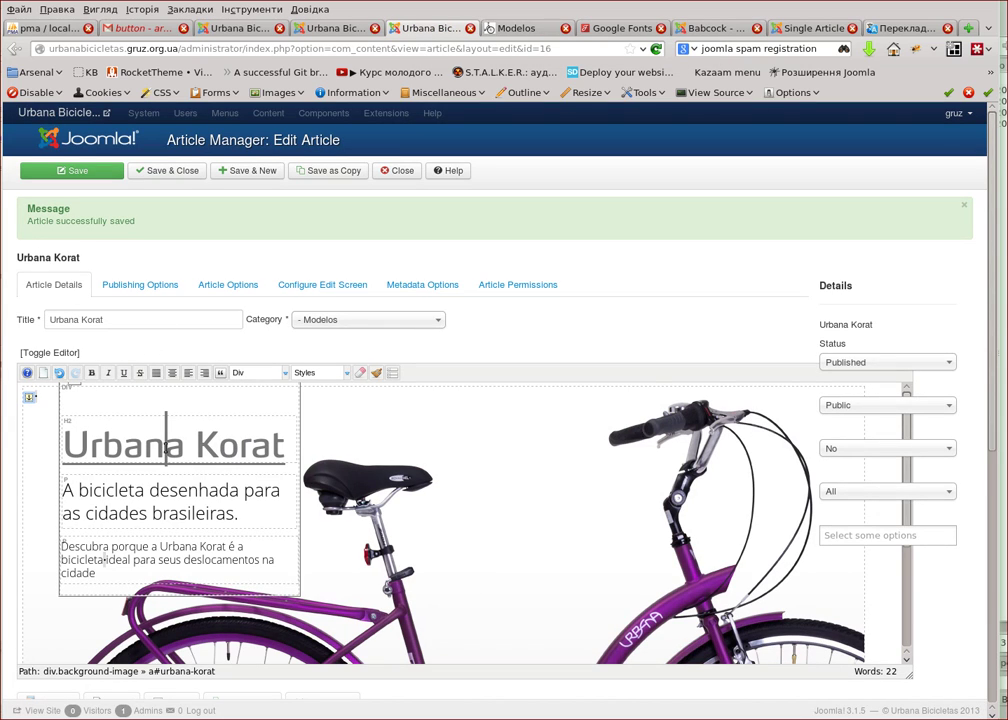
pyautogui.click(392, 372)
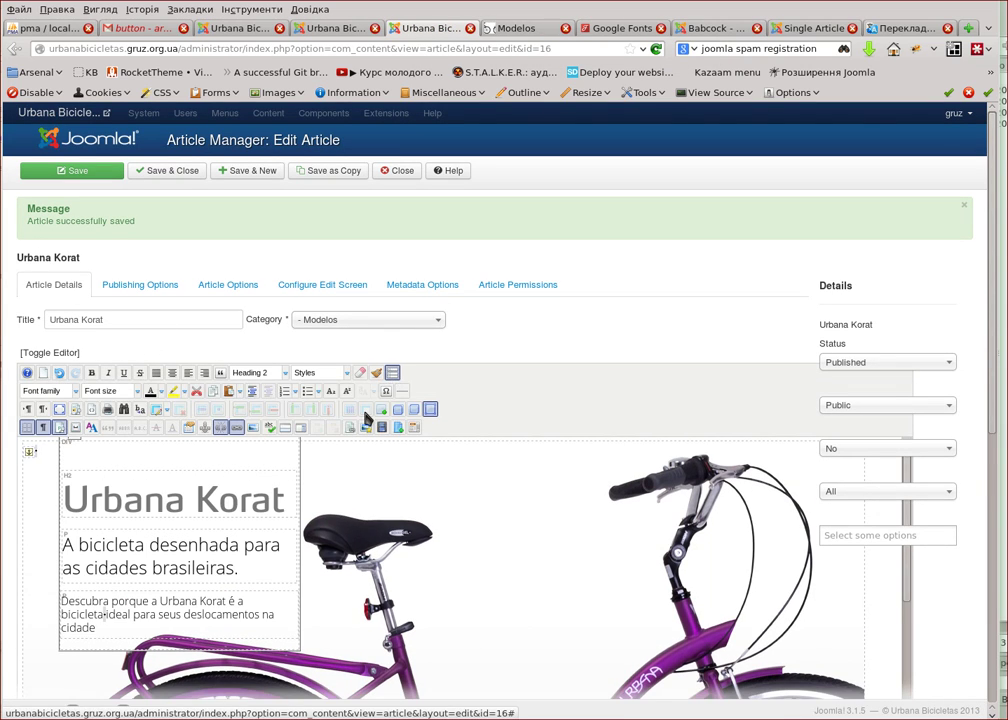
pyautogui.click(222, 428)
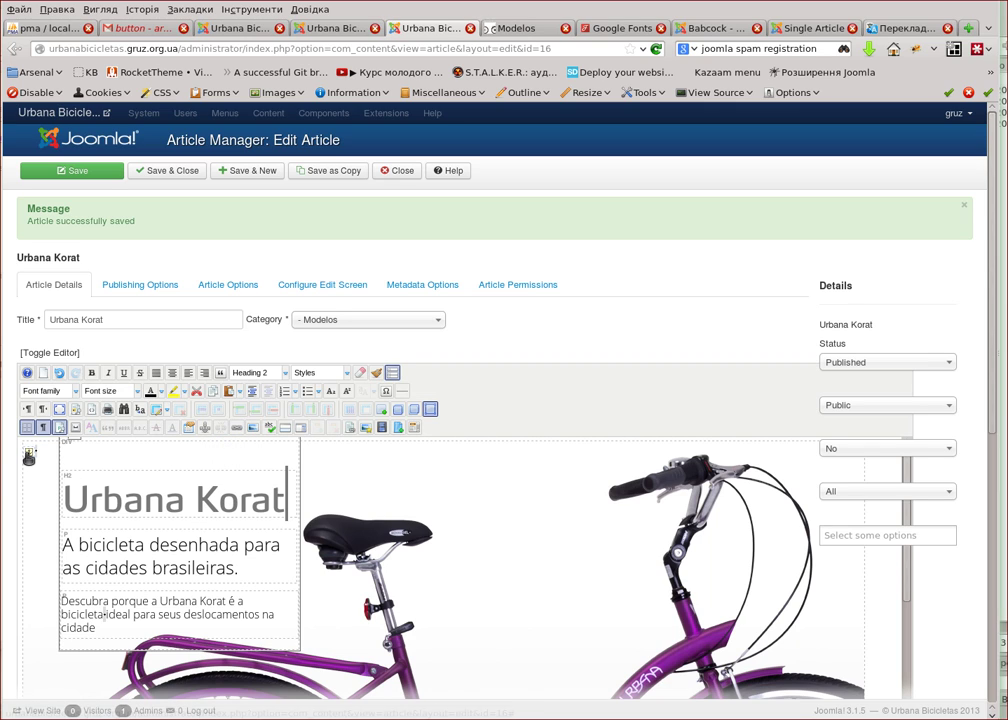
pyautogui.click(204, 428)
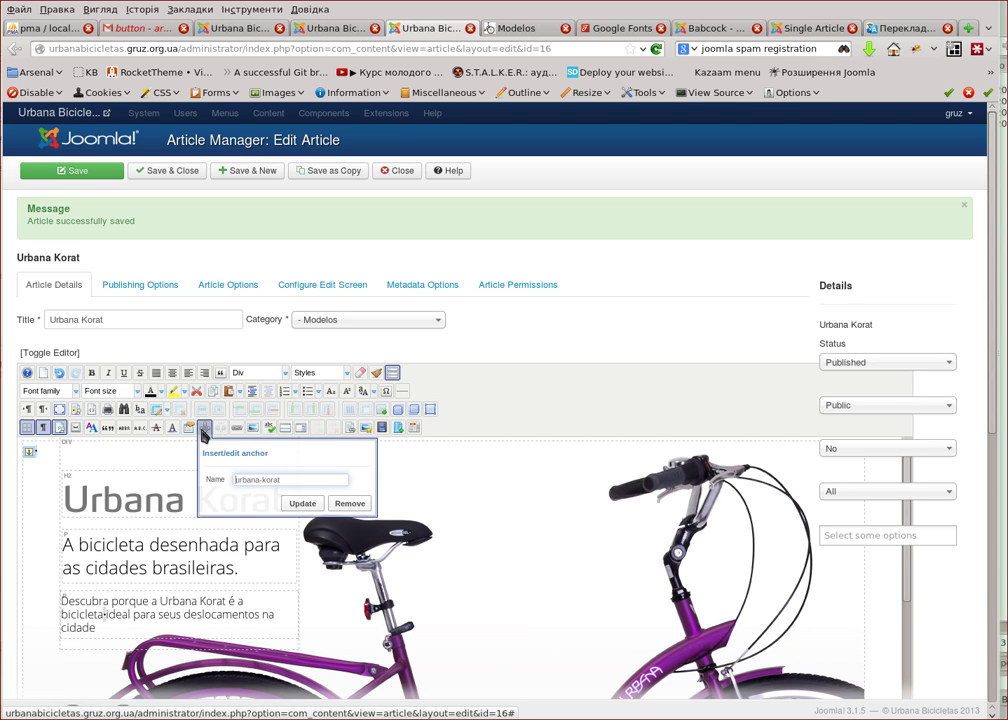
pyautogui.click(353, 505)
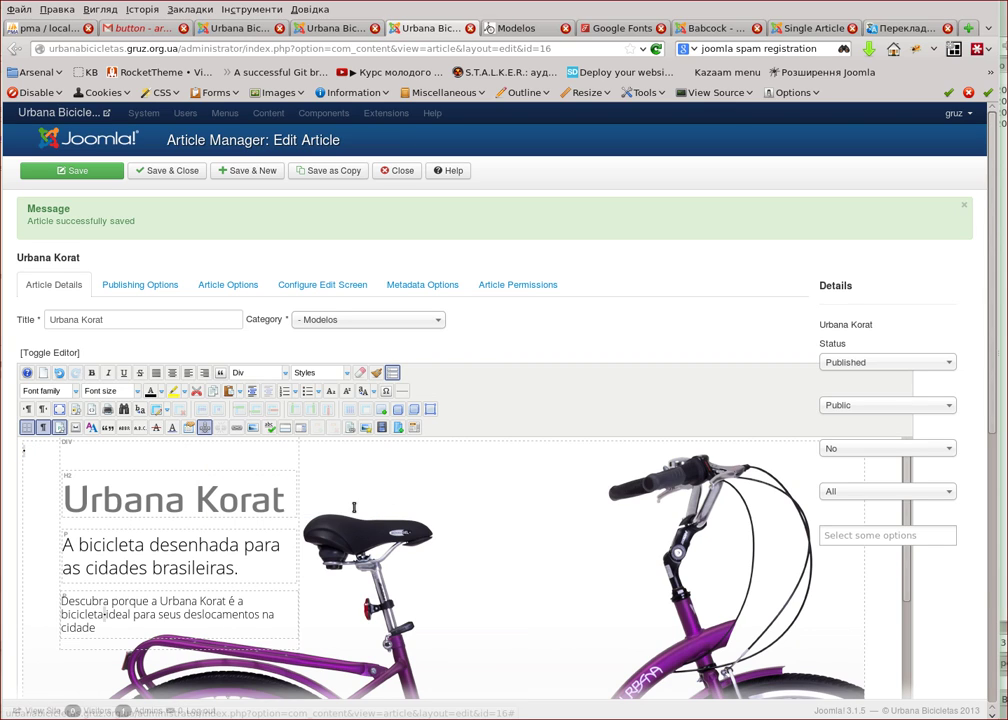
pyautogui.click(165, 171)
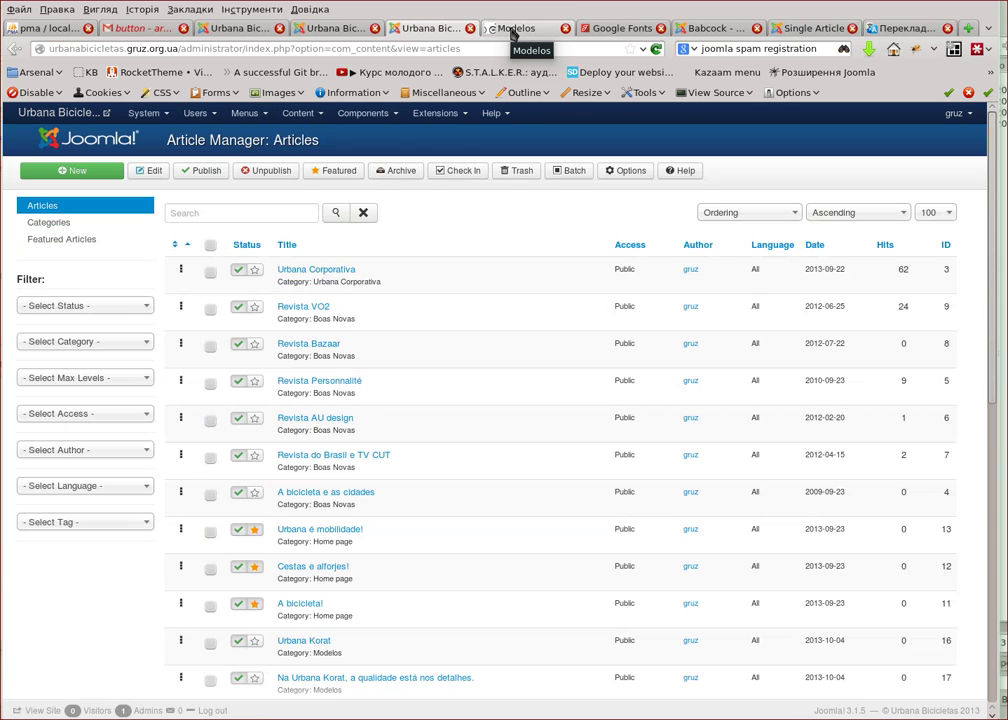
# Compare the public Modelos page with the article list to identify the article behind the Adjetivos section
pyautogui.click(512, 29)
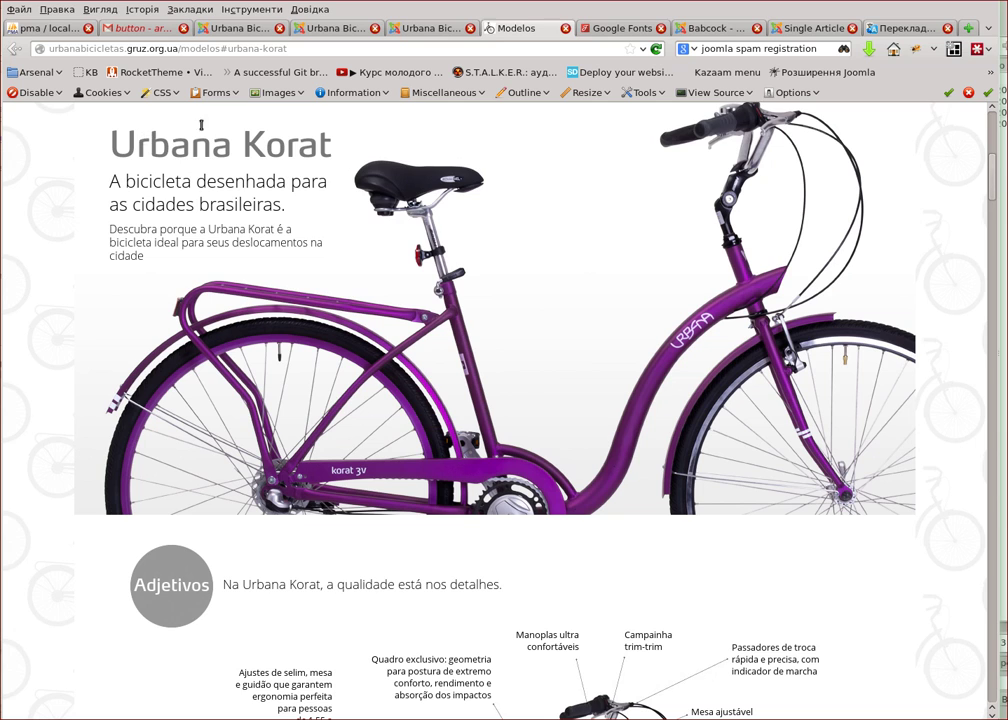
pyautogui.scroll(-1, 320, 398)
pyautogui.scroll(3, 320, 398)
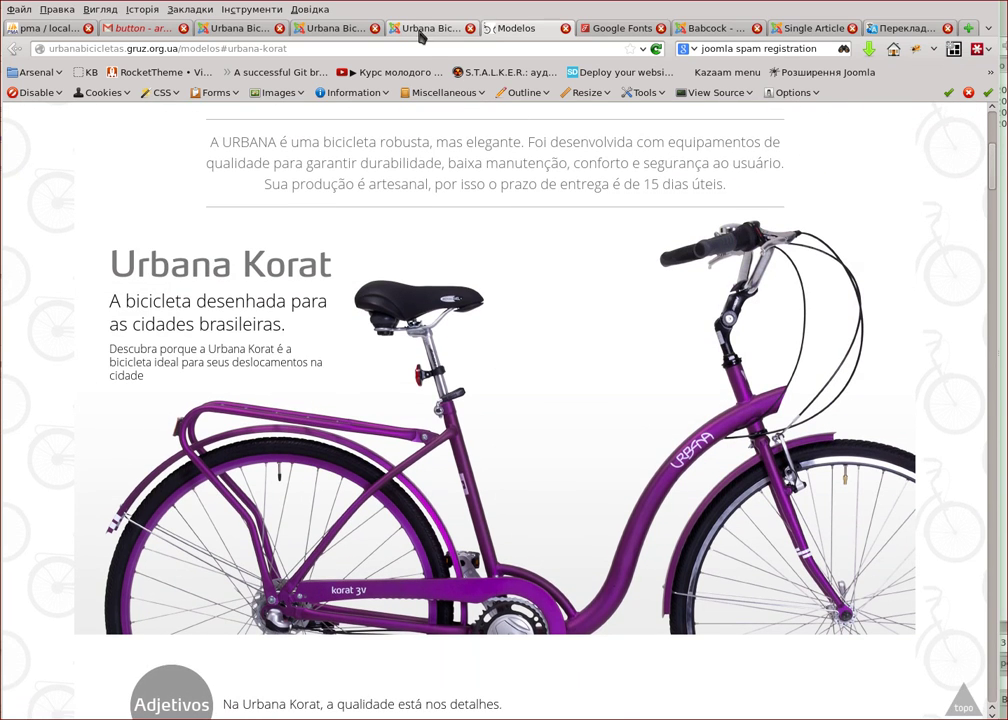
pyautogui.click(420, 30)
pyautogui.scroll(-4, 432, 428)
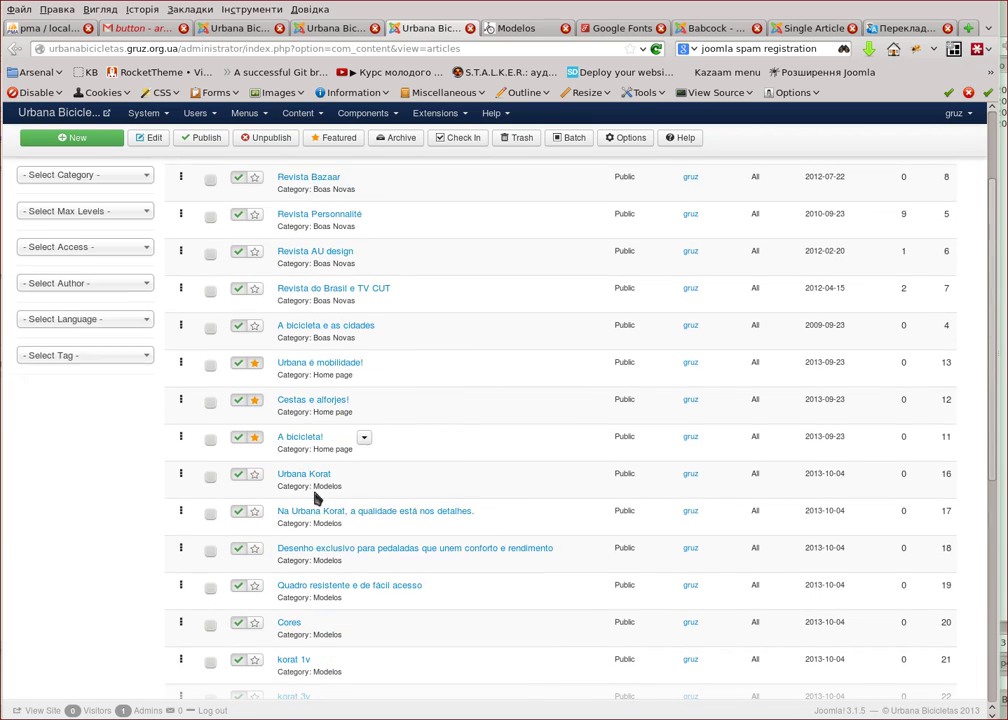
pyautogui.hotkey('ctrl', 'Tab')
pyautogui.scroll(-5, 540, 427)
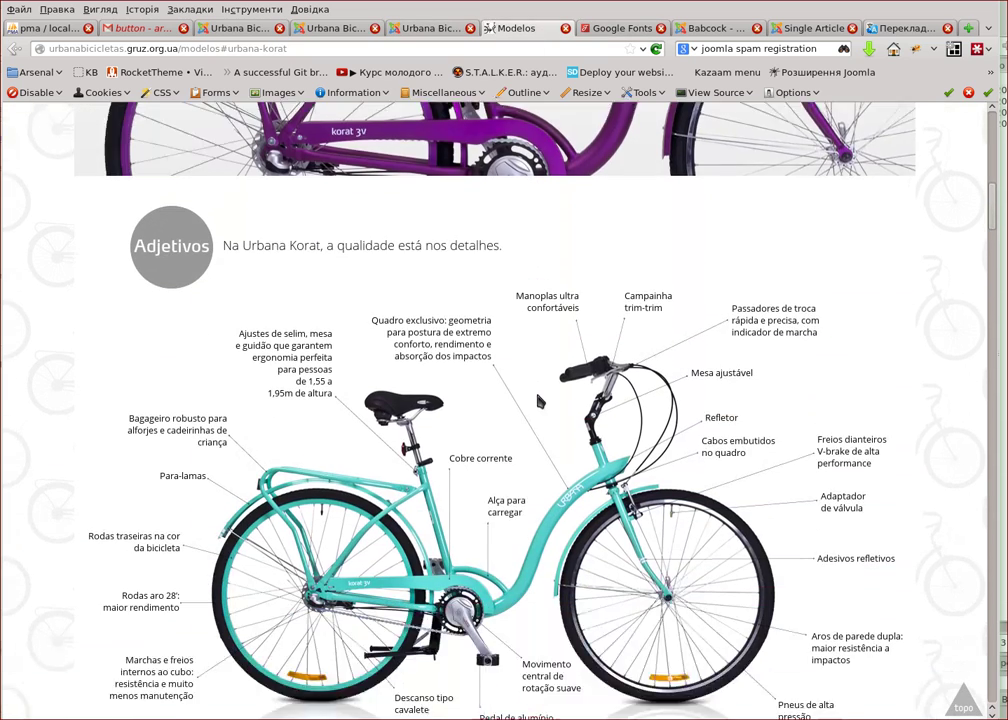
pyautogui.click(433, 30)
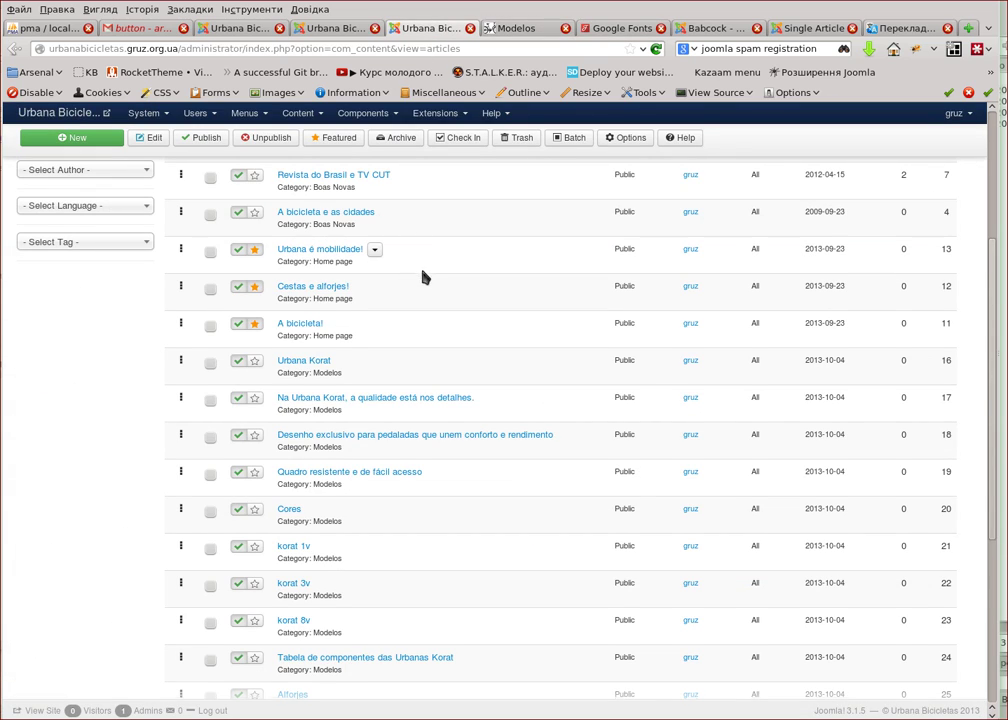
pyautogui.scroll(1, 430, 268)
pyautogui.hotkey('ctrl', 'Tab')
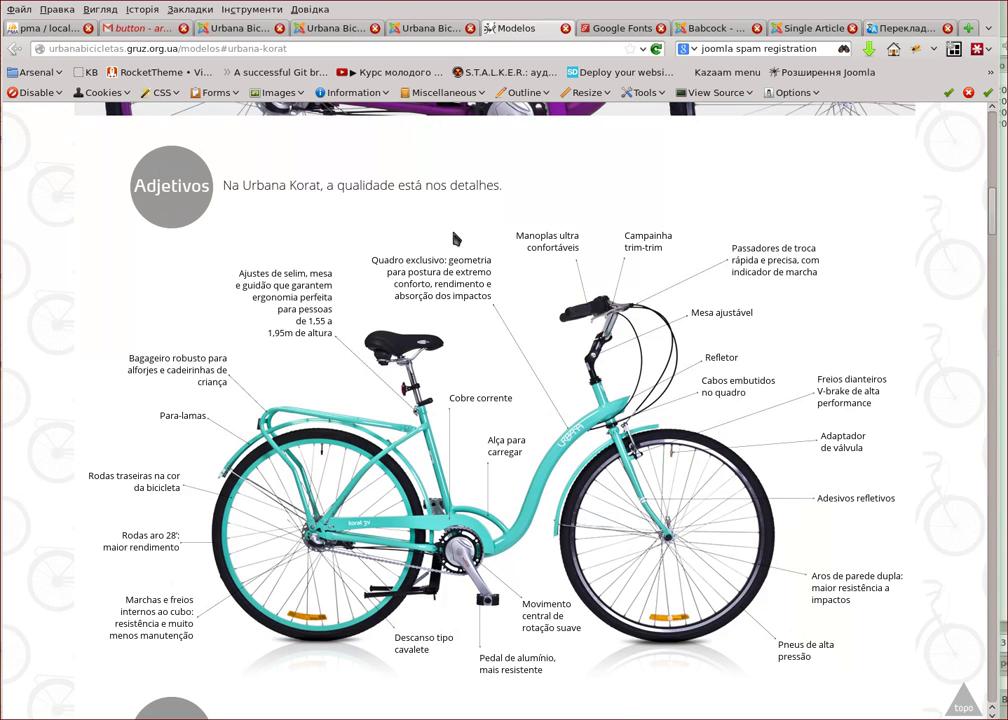
# Find "Na u" in the article list and open "Na Urbana Korat, a qualidade está nos detalhes." for editing
pyautogui.hotkey('ctrl', 'shift', 'Tab')
pyautogui.hotkey('ctrl', 'f')
pyautogui.write('Ma')
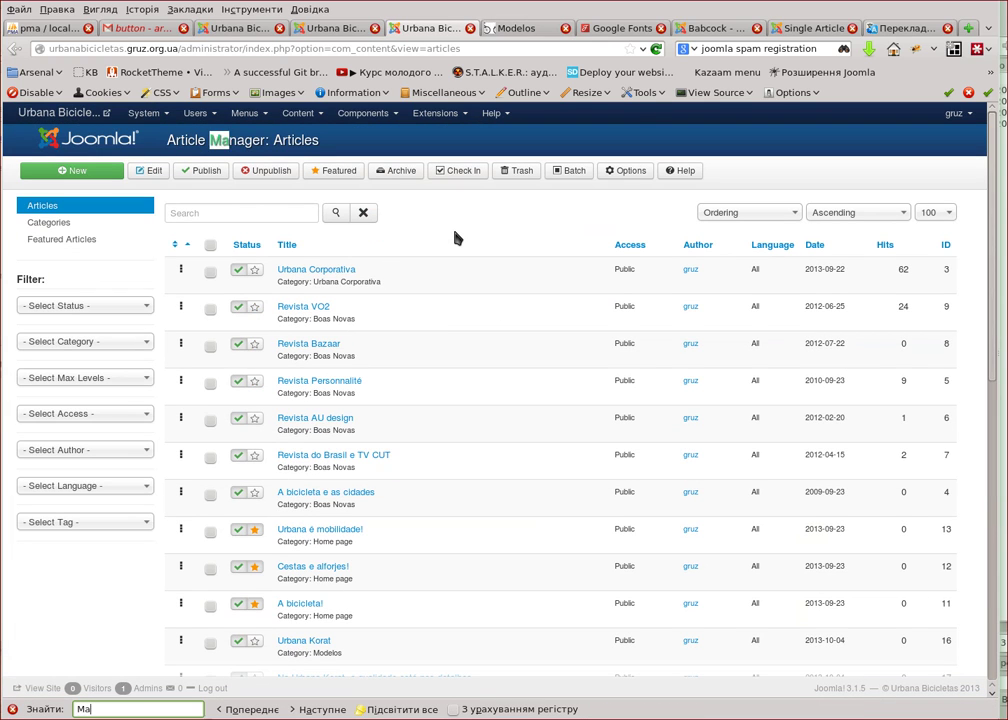
pyautogui.press('BackSpace')
pyautogui.press('BackSpace')
pyautogui.write('Na ue')
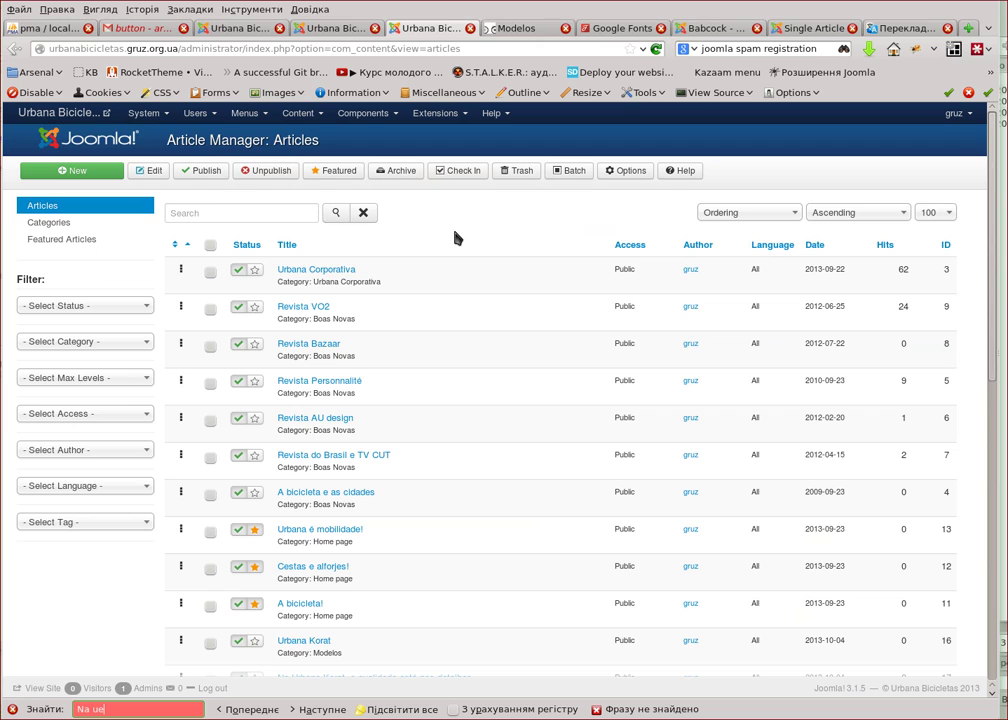
pyautogui.press('BackSpace')
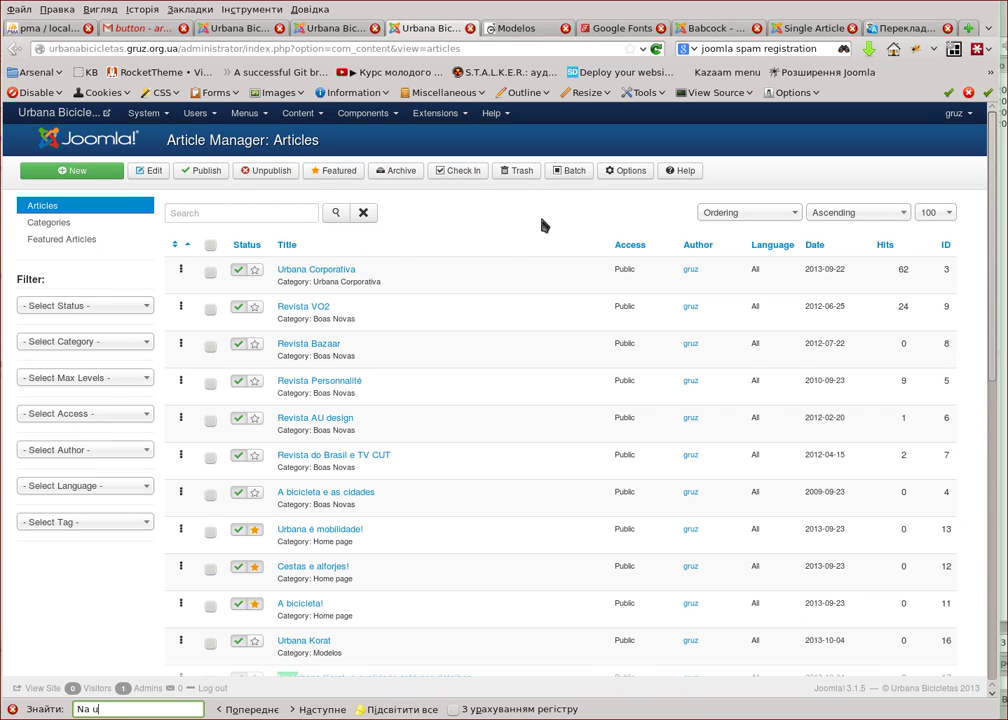
pyautogui.scroll(-5, 540, 225)
pyautogui.click(318, 444)
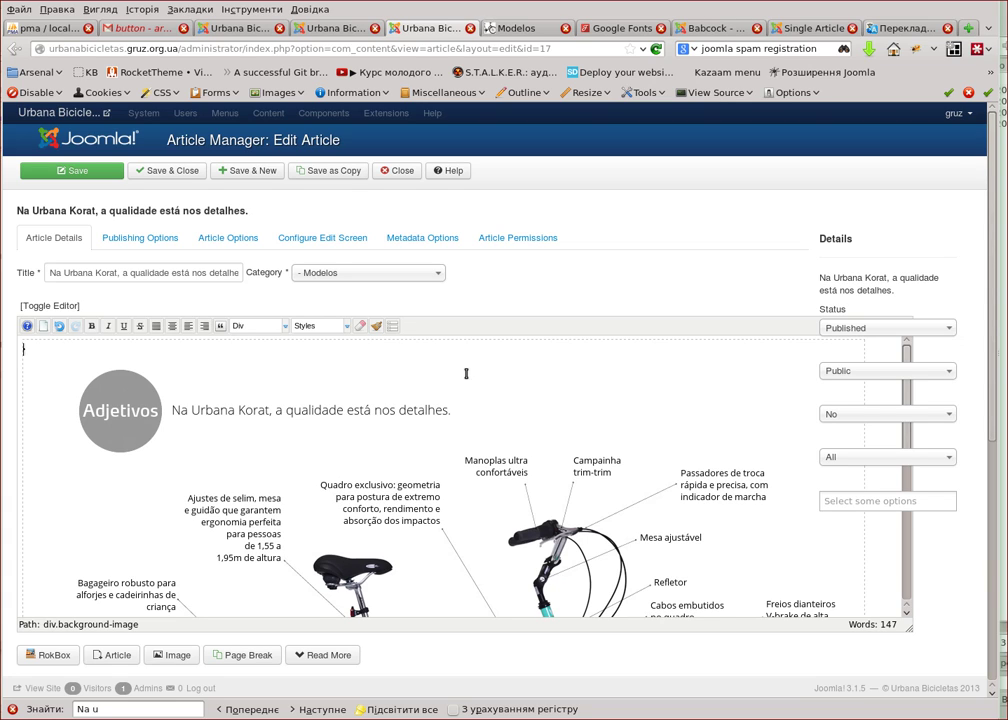
# Insert an anchor named adjetivos at the very start of the article content, check its name and save the article
pyautogui.click(392, 326)
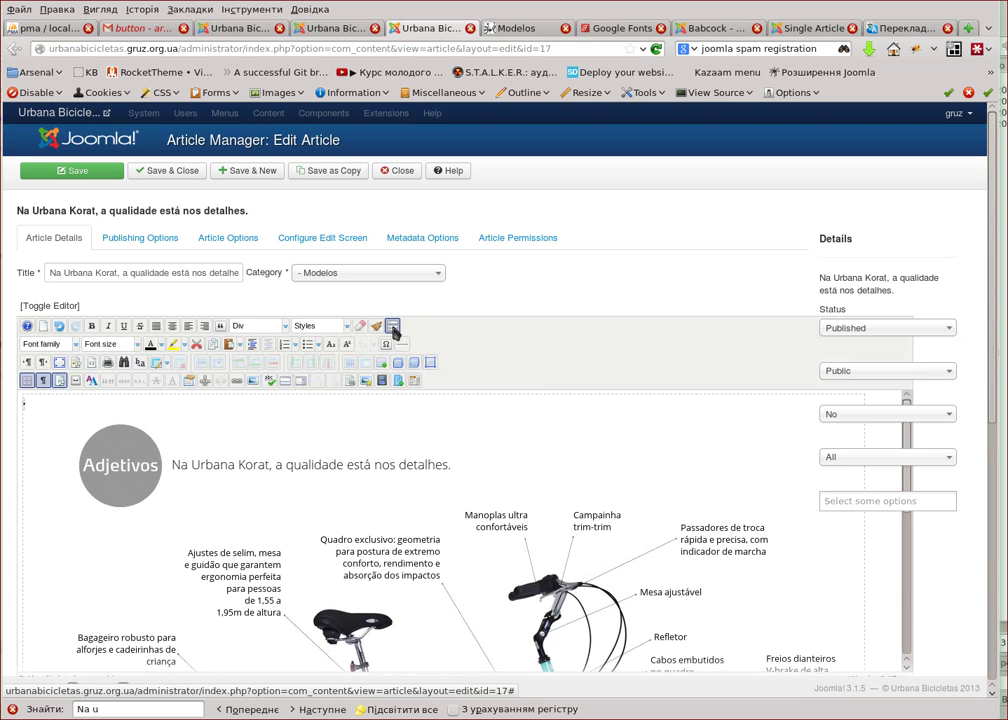
pyautogui.click(205, 381)
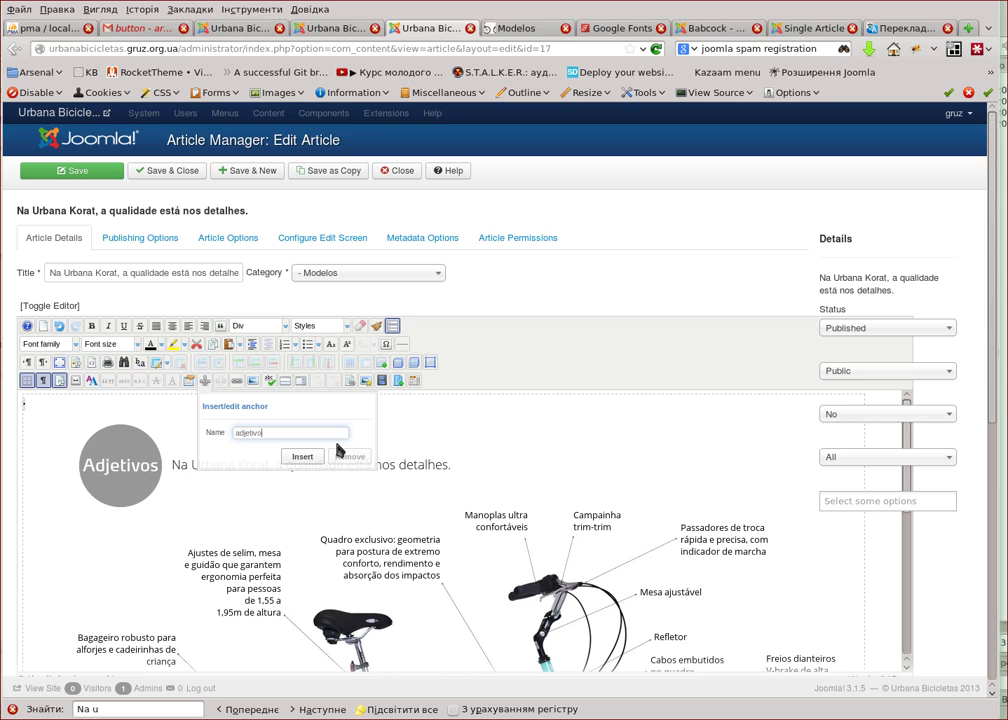
pyautogui.write('adjetivoc')
pyautogui.click(300, 456)
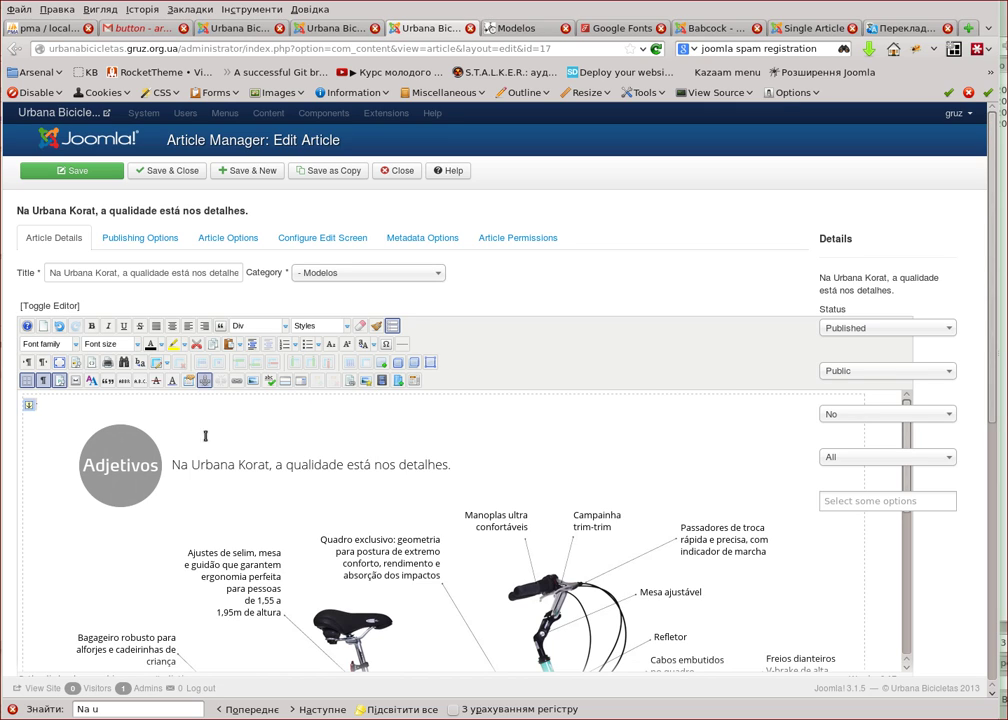
pyautogui.click(205, 381)
pyautogui.moveTo(292, 430); pyautogui.dragTo(149, 431)
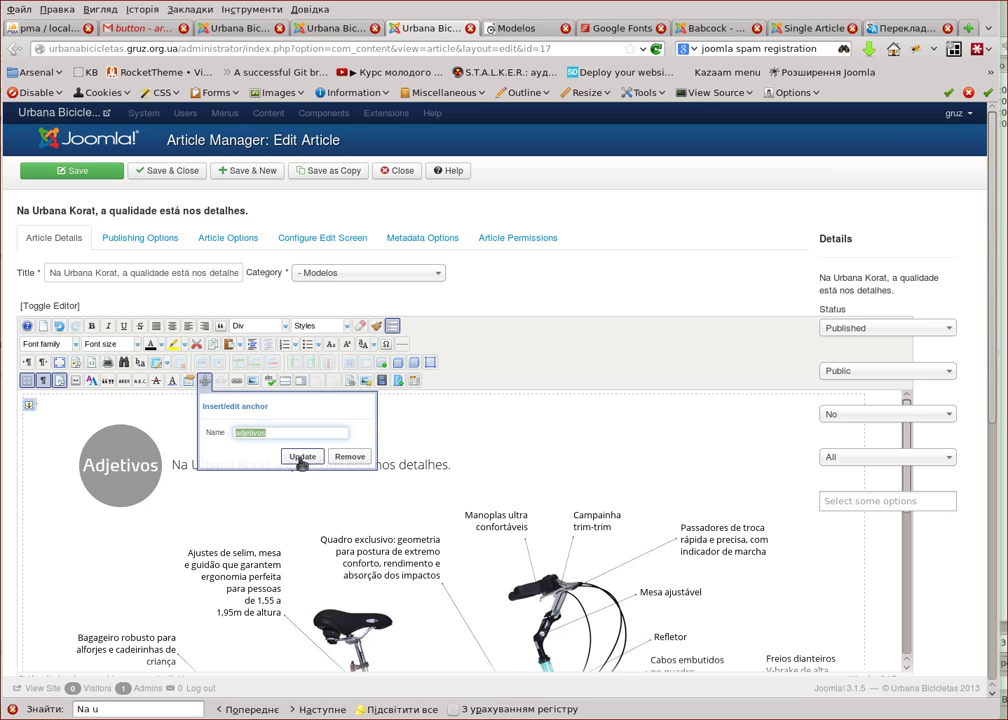
pyautogui.click(302, 457)
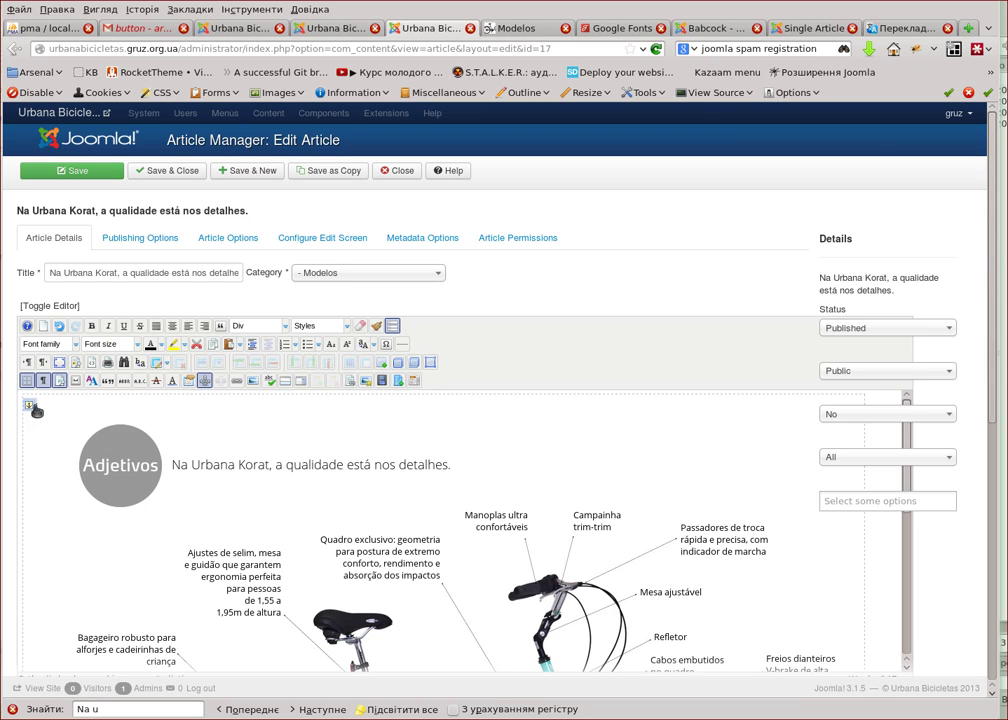
pyautogui.click(88, 172)
# In the other article list, filter by the Modelos category and open the Urbana Korat article for editing
pyautogui.click(315, 28)
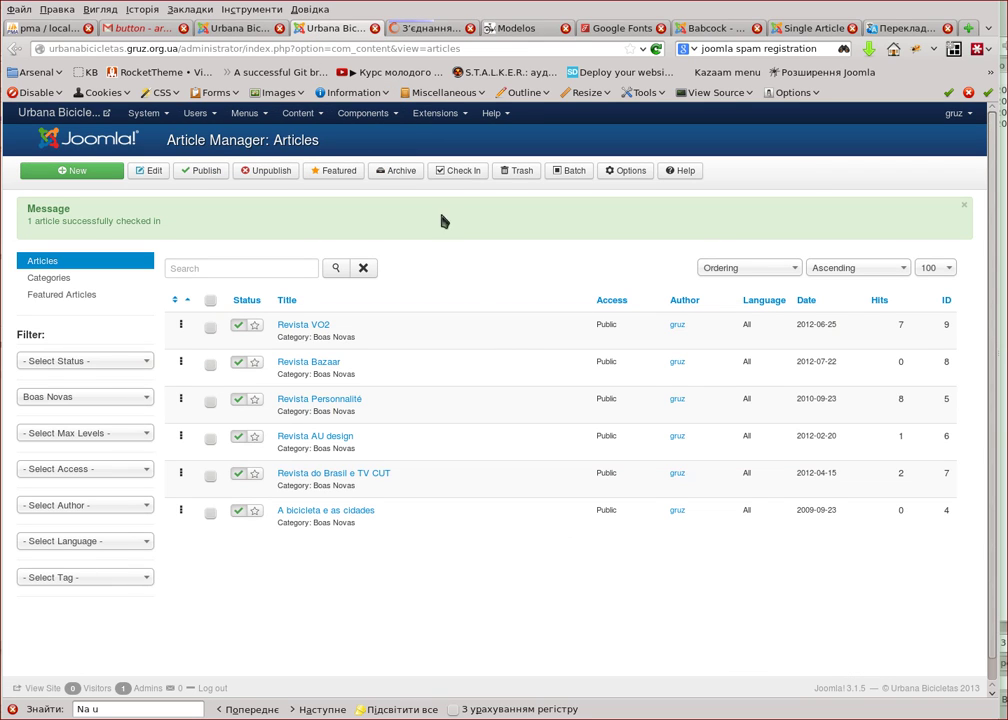
pyautogui.click(70, 399)
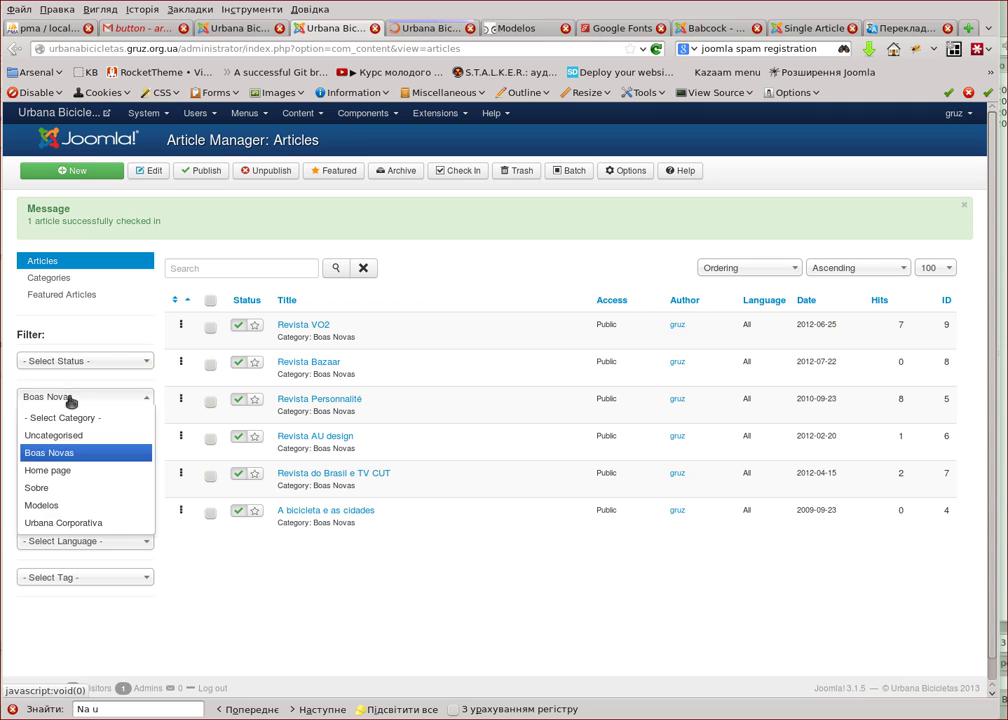
pyautogui.click(68, 506)
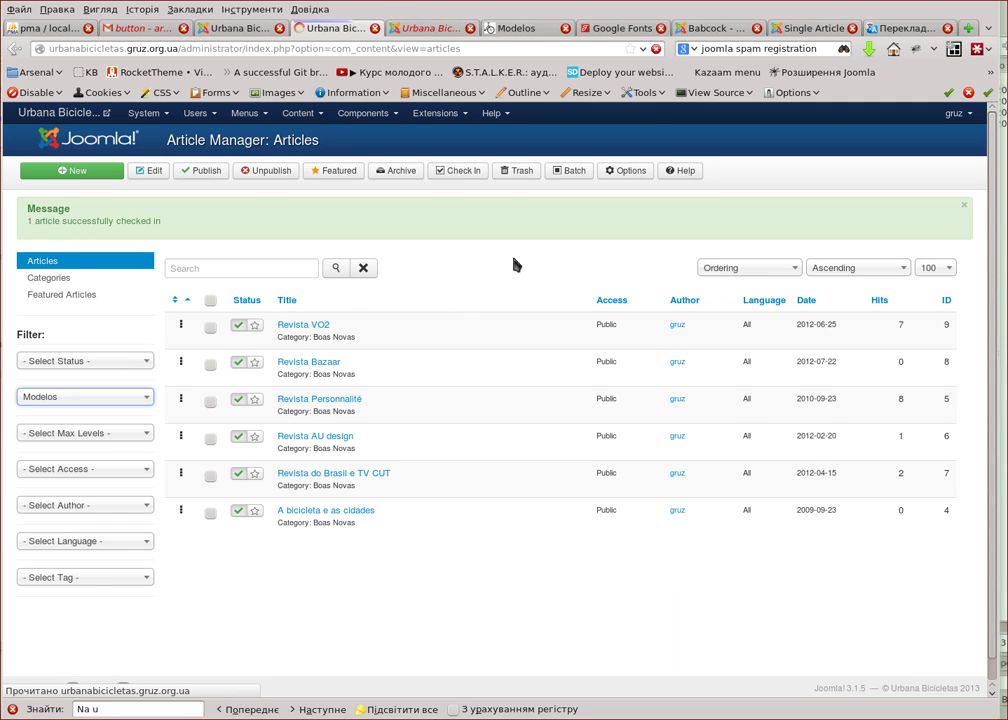
pyautogui.scroll(-2, 464, 345)
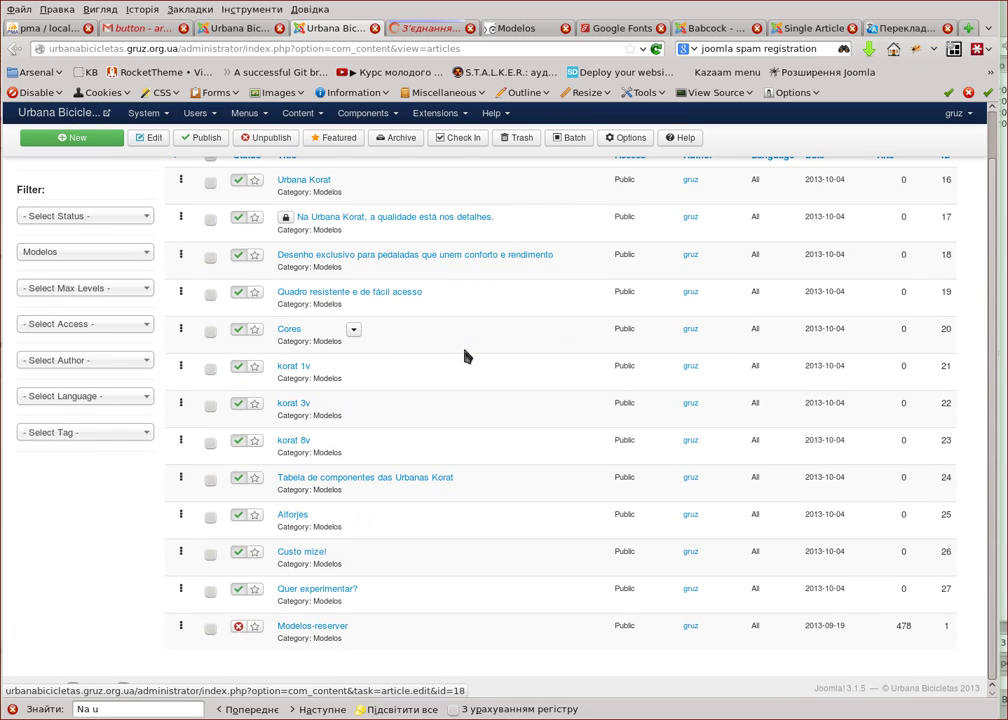
pyautogui.scroll(2, 450, 330)
pyautogui.click(300, 270)
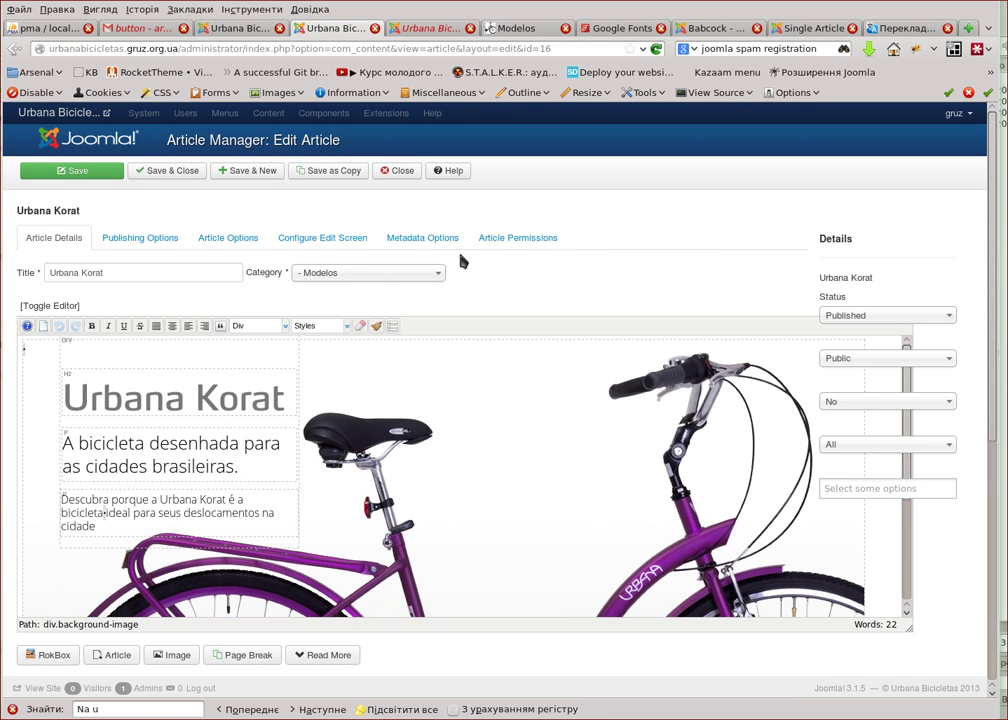
# Start a link on the "Urbana Korat" heading text with #adjetivos as its URL
pyautogui.moveTo(123, 395); pyautogui.dragTo(287, 397)
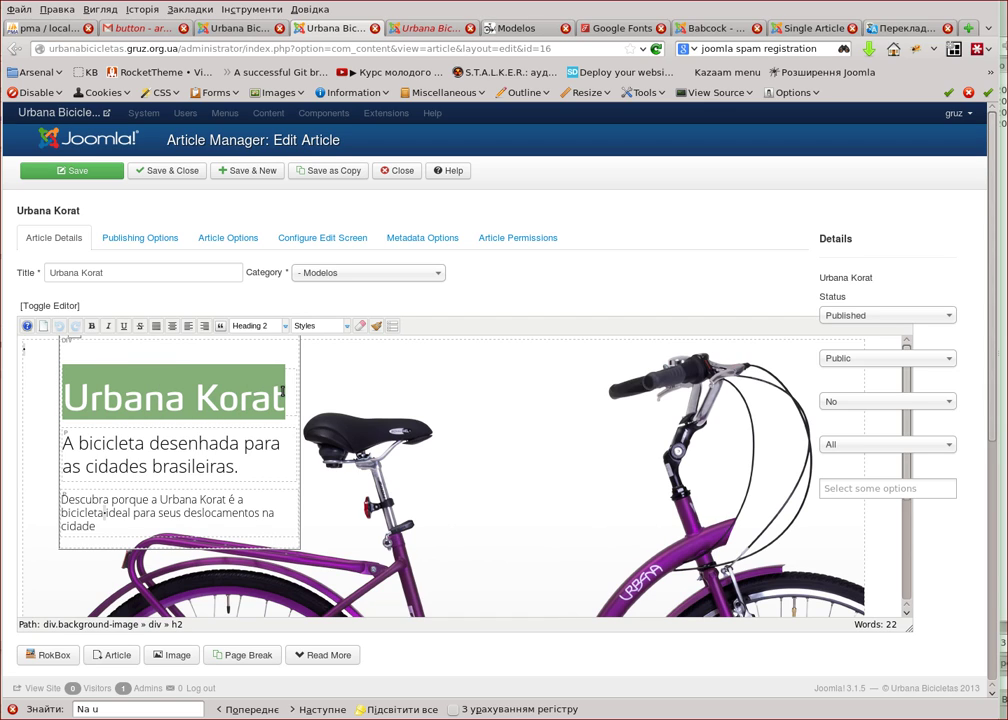
pyautogui.click(392, 326)
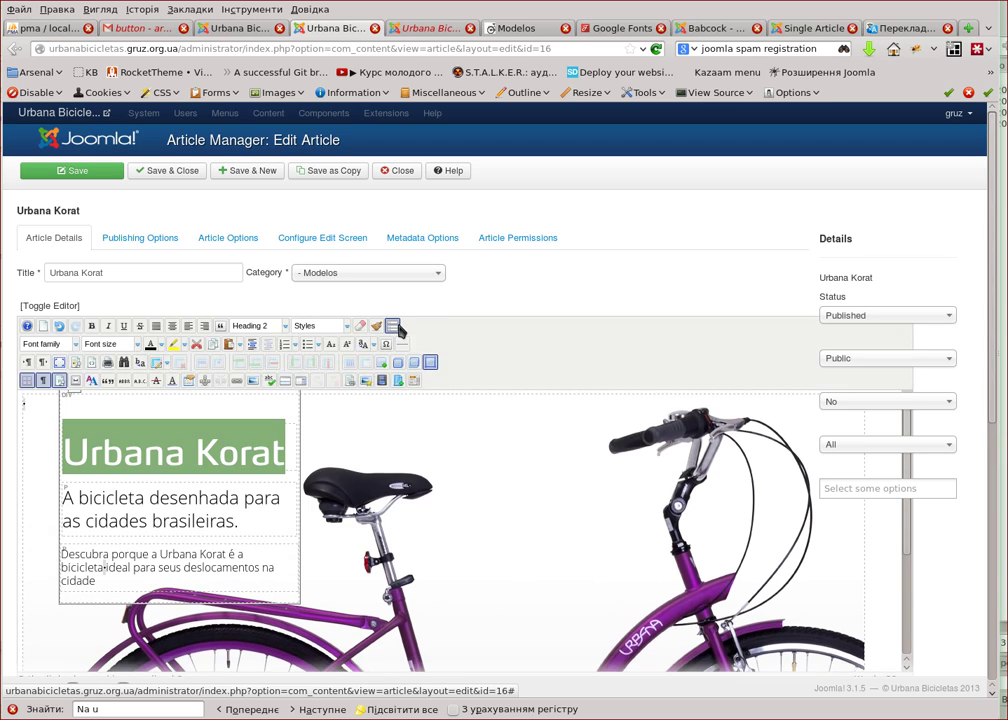
pyautogui.click(237, 381)
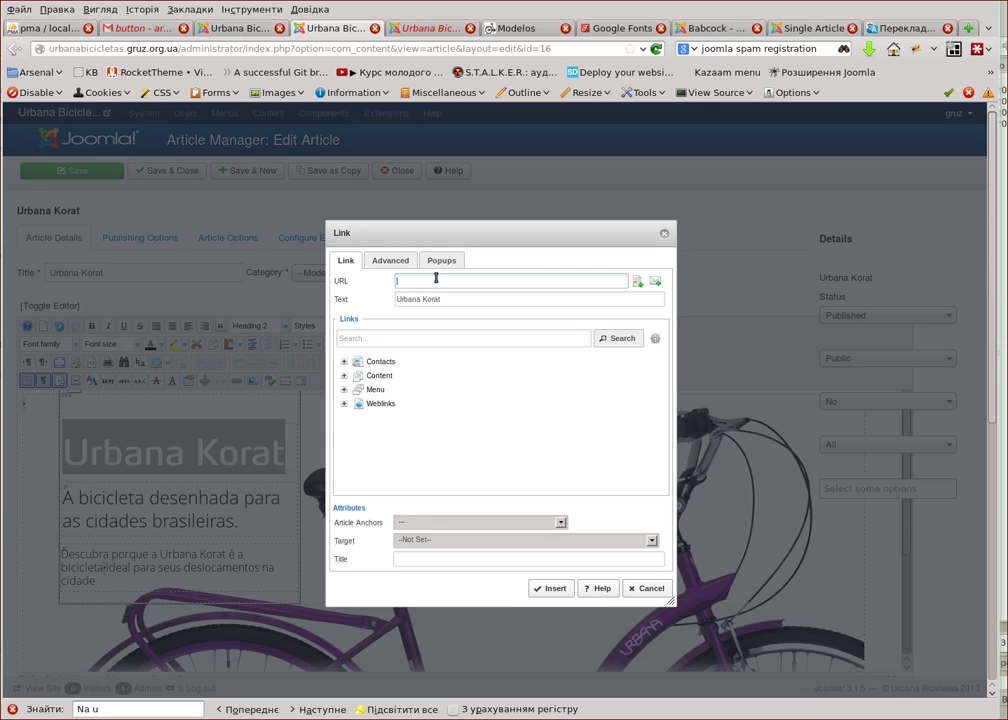
pyautogui.write('adjetivos')
pyautogui.write('#')
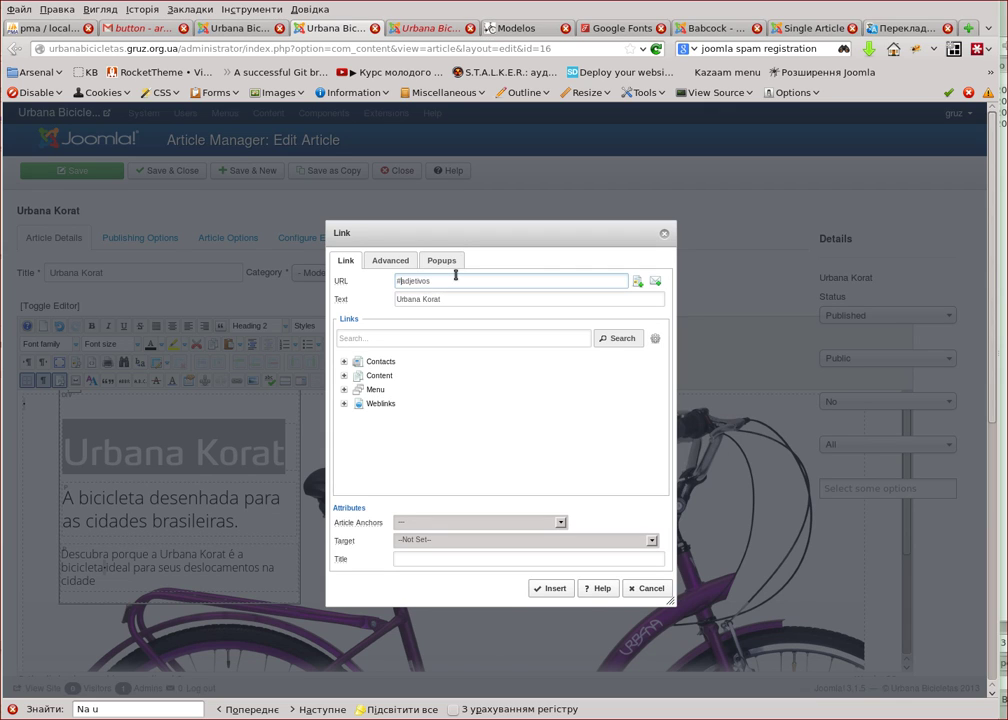
# Check the Adjetivos section and the /modelos path on the public page, then the article holding the adjetivos anchor
pyautogui.click(517, 28)
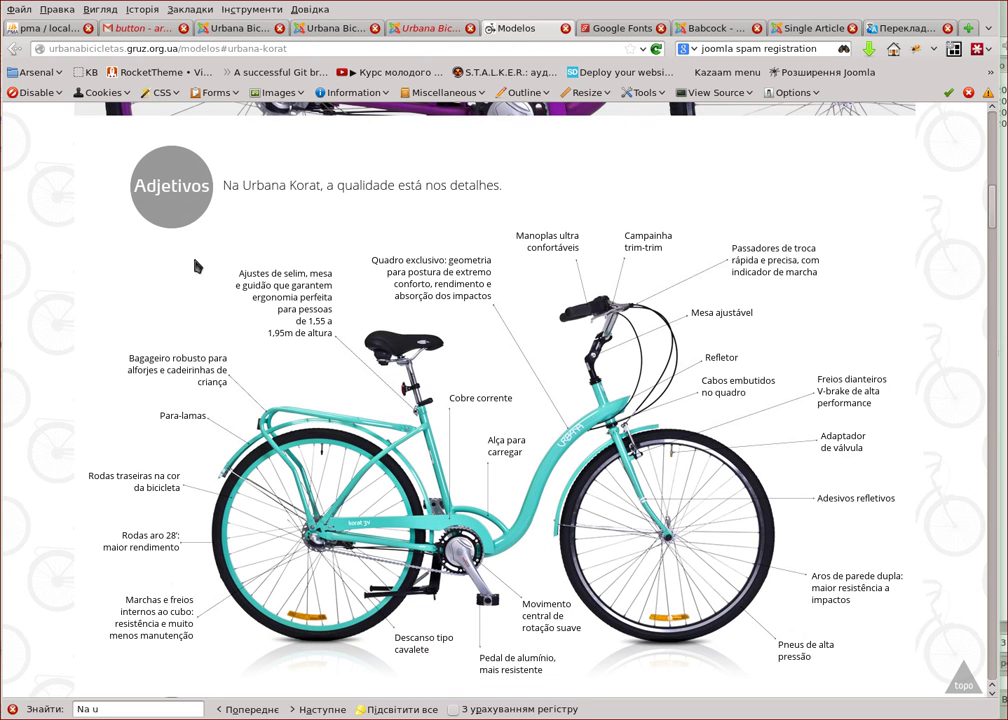
pyautogui.moveTo(148, 146); pyautogui.dragTo(226, 184)
pyautogui.click(226, 184)
pyautogui.moveTo(179, 48); pyautogui.dragTo(217, 50)
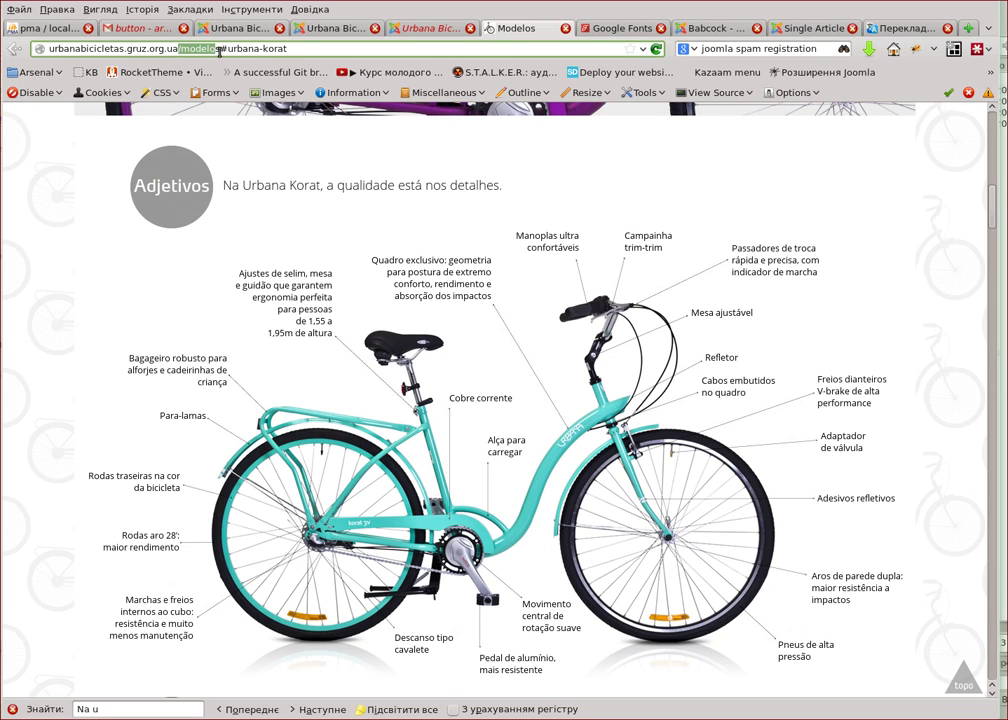
pyautogui.click(420, 31)
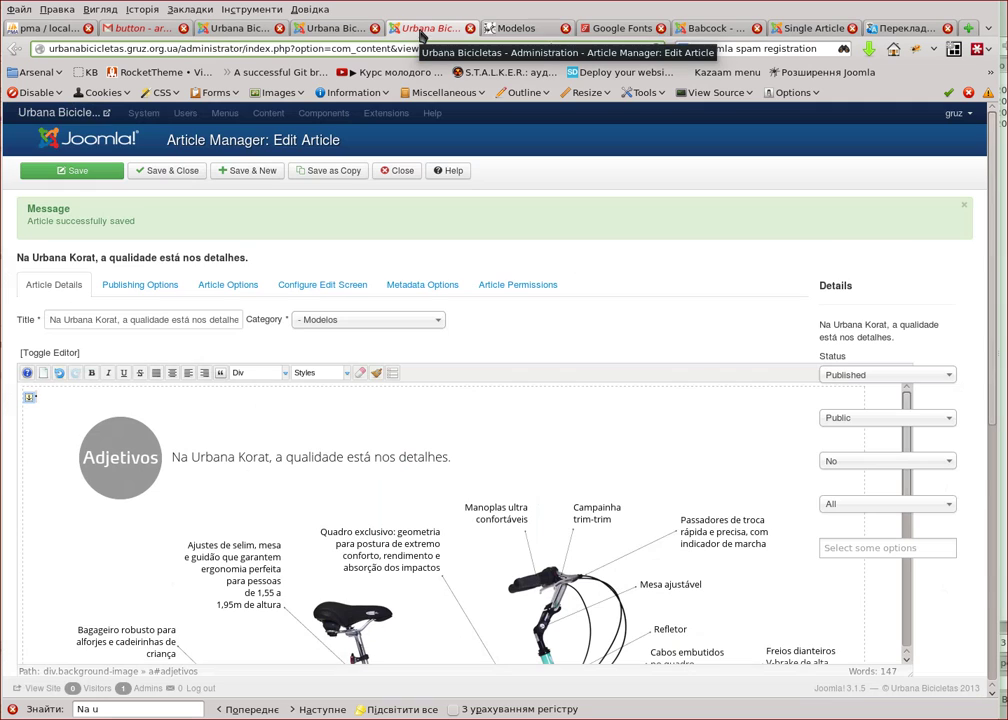
# Return to the Urbana Korat article's link settings and change the heading link's URL to /modelos#adjetivos
pyautogui.click(330, 28)
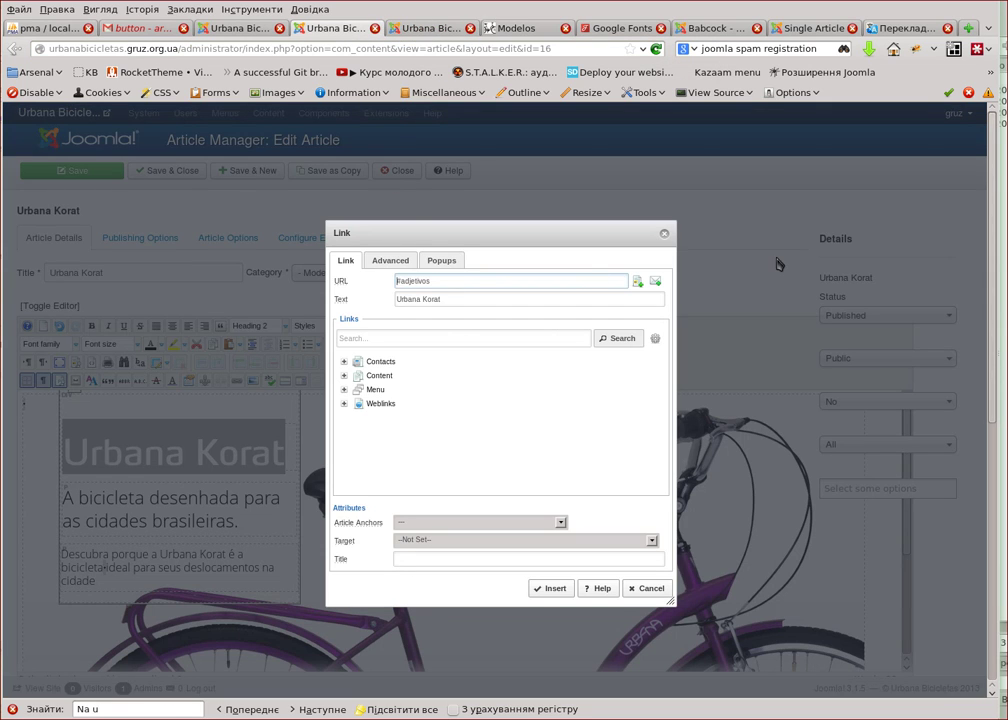
pyautogui.write('/modelos')
pyautogui.moveTo(475, 281); pyautogui.dragTo(396, 282)
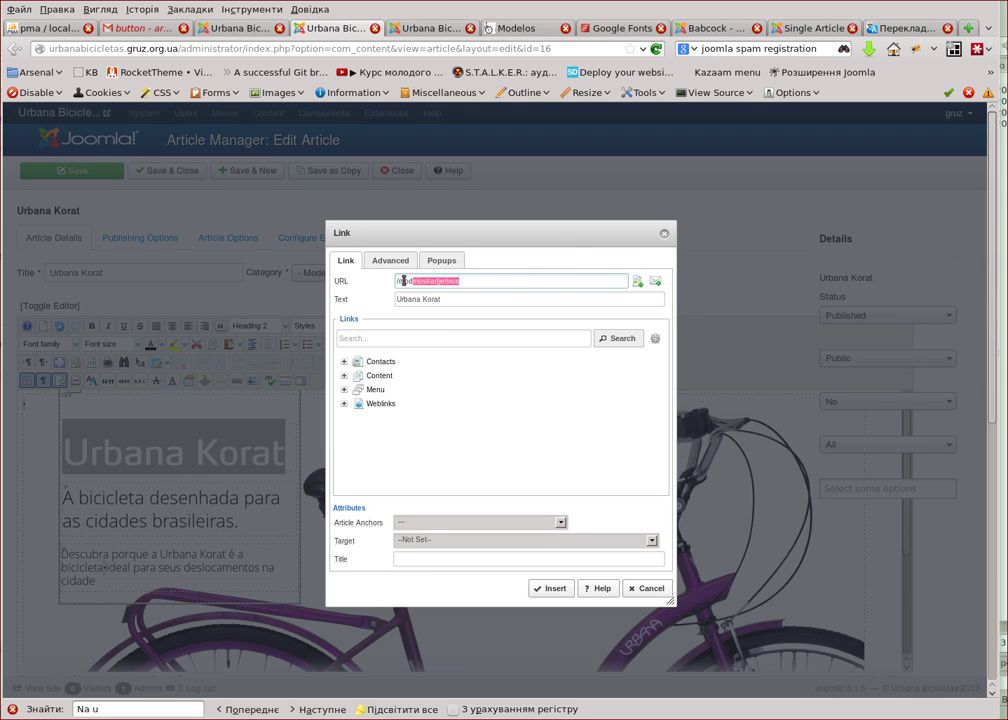
# Append the note "full link or relative one is needed" to the URL, then replace it with "otherwise it will not go to another page if needed"
pyautogui.click(520, 282)
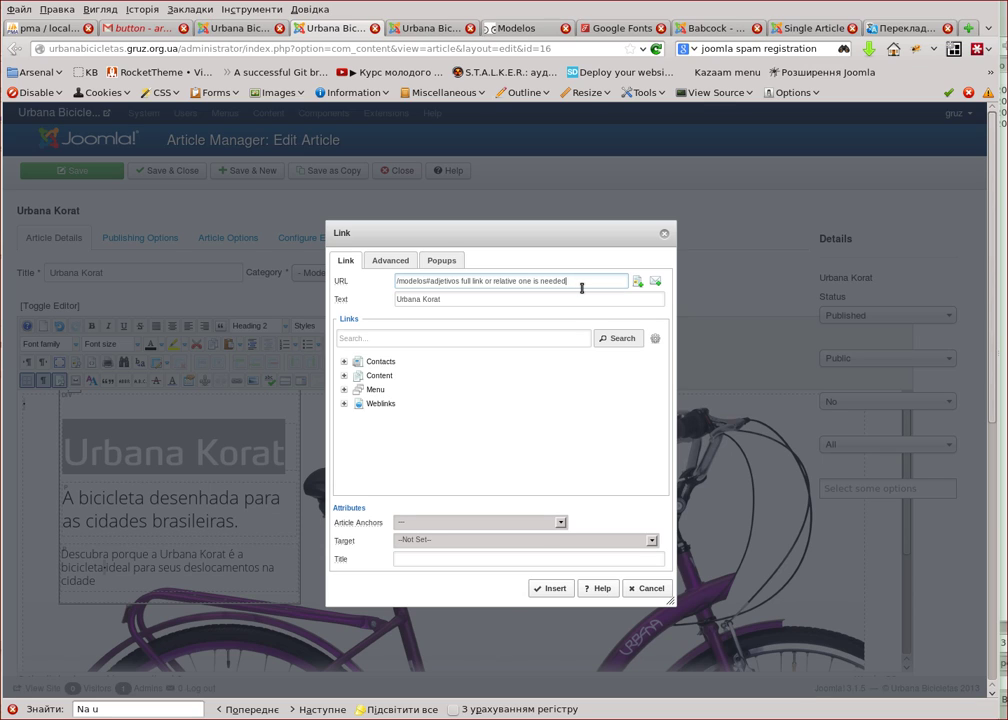
pyautogui.press('BackSpace')
pyautogui.press('BackSpace')
pyautogui.press('BackSpace')
pyautogui.press('BackSpace')
pyautogui.press('BackSpace')
pyautogui.press('BackSpace')
pyautogui.press('BackSpace')
pyautogui.press('BackSpace')
pyautogui.press('BackSpace')
pyautogui.press('BackSpace')
pyautogui.press('BackSpace')
pyautogui.press('BackSpace')
pyautogui.press('BackSpace')
pyautogui.press('BackSpace')
pyautogui.press('BackSpace')
pyautogui.press('BackSpace')
pyautogui.press('BackSpace')
pyautogui.press('BackSpace')
pyautogui.press('BackSpace')
pyautogui.press('BackSpace')
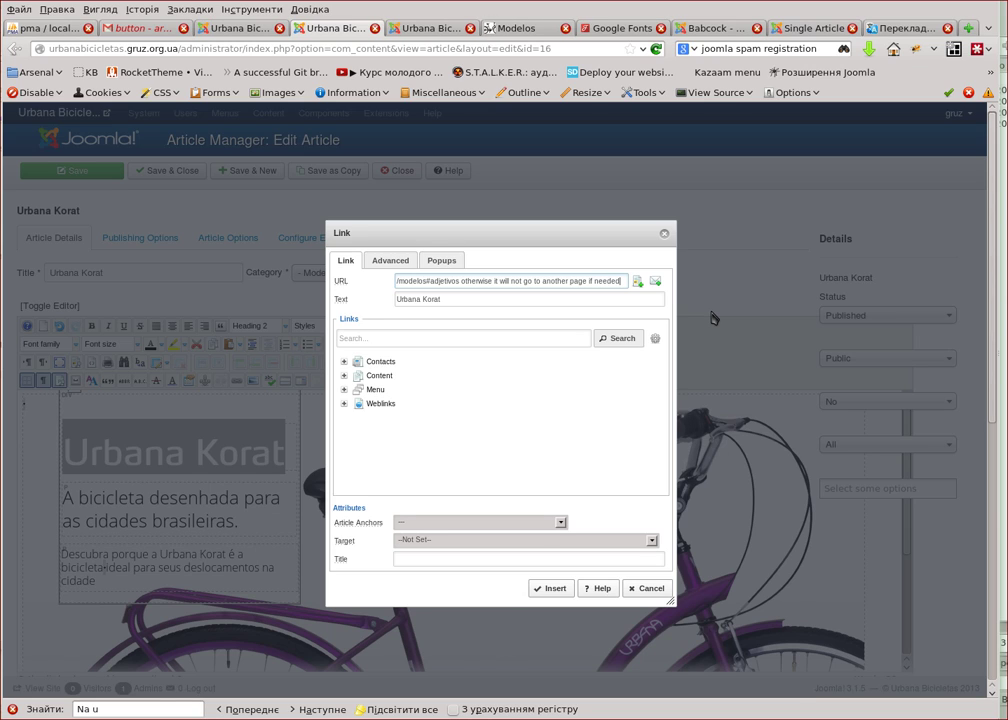
# Remove the note "otherwise it will not go to another page if needed" from the end of the link URL
pyautogui.hotkey('ctrl', 'shift', 'Left')
pyautogui.hotkey('ctrl', 'shift', 'Left')
pyautogui.hotkey('ctrl', 'shift', 'Left')
pyautogui.hotkey('ctrl', 'shift', 'Left')
pyautogui.hotkey('ctrl', 'shift', 'Left')
pyautogui.hotkey('ctrl', 'shift', 'Left')
pyautogui.hotkey('ctrl', 'shift', 'Left')
pyautogui.hotkey('ctrl', 'shift', 'Left')
pyautogui.hotkey('ctrl', 'shift', 'Left')
pyautogui.hotkey('ctrl', 'shift', 'Left')
pyautogui.hotkey('ctrl', 'shift', 'Left')
pyautogui.hotkey('ctrl', 'shift', 'Left')
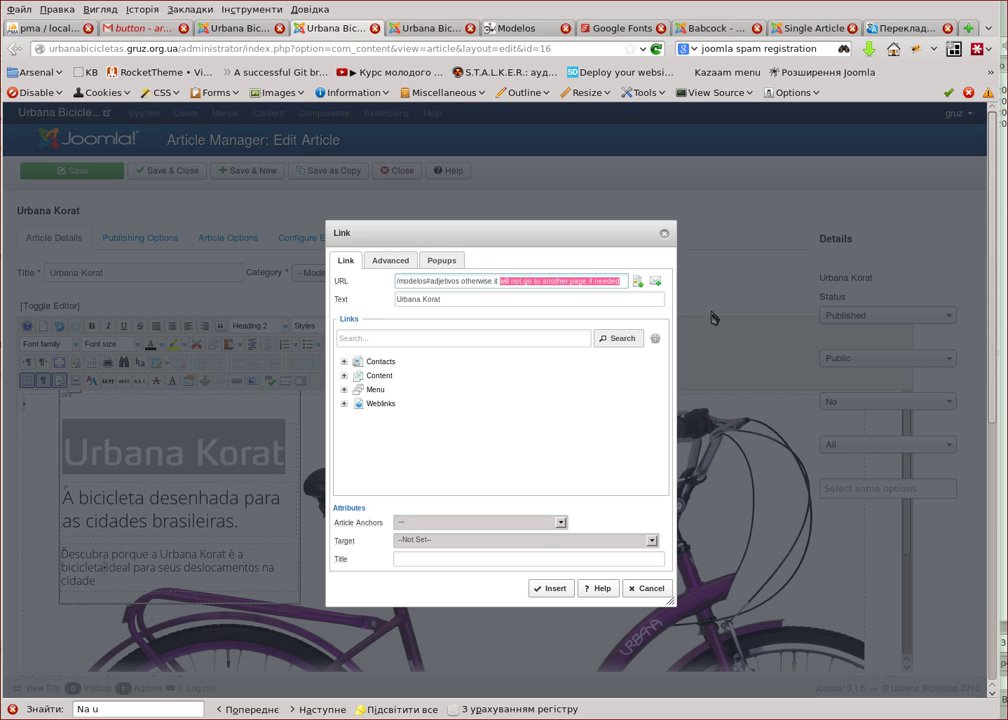
pyautogui.hotkey('ctrl', 'shift', 'Right')
pyautogui.hotkey('ctrl', 'shift', 'Right')
pyautogui.press('Delete')
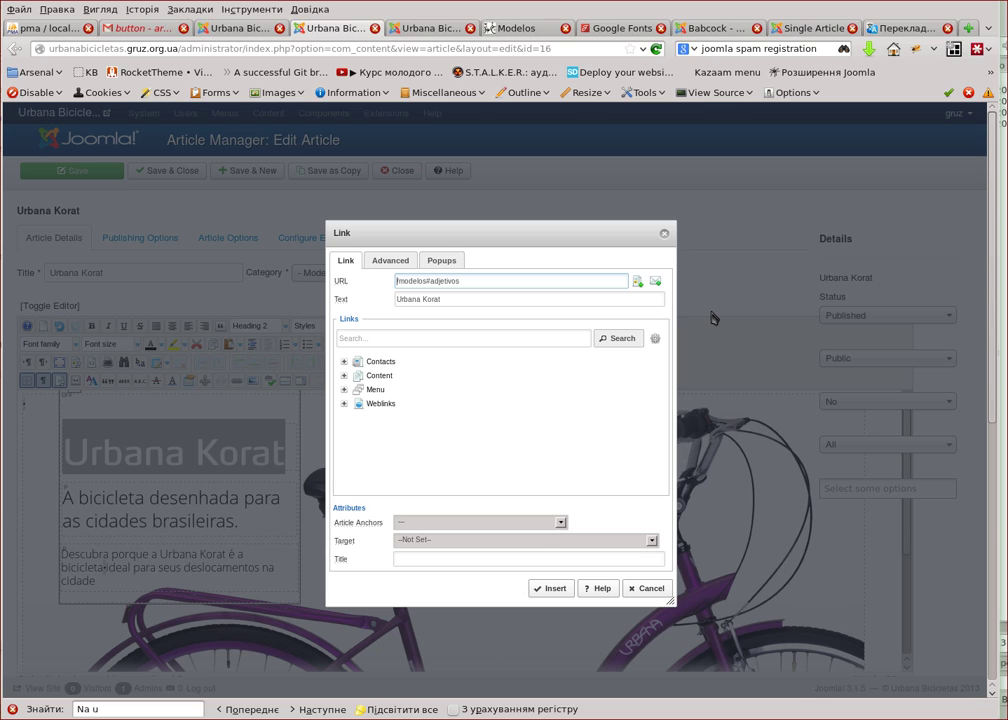
# Shorten the URL to #adjetivos, insert the link on the Urbana Korat heading and save the article
pyautogui.press('Delete')
pyautogui.press('Delete')
pyautogui.press('Delete')
pyautogui.press('Delete')
pyautogui.press('Delete')
pyautogui.press('Delete')
pyautogui.press('Delete')
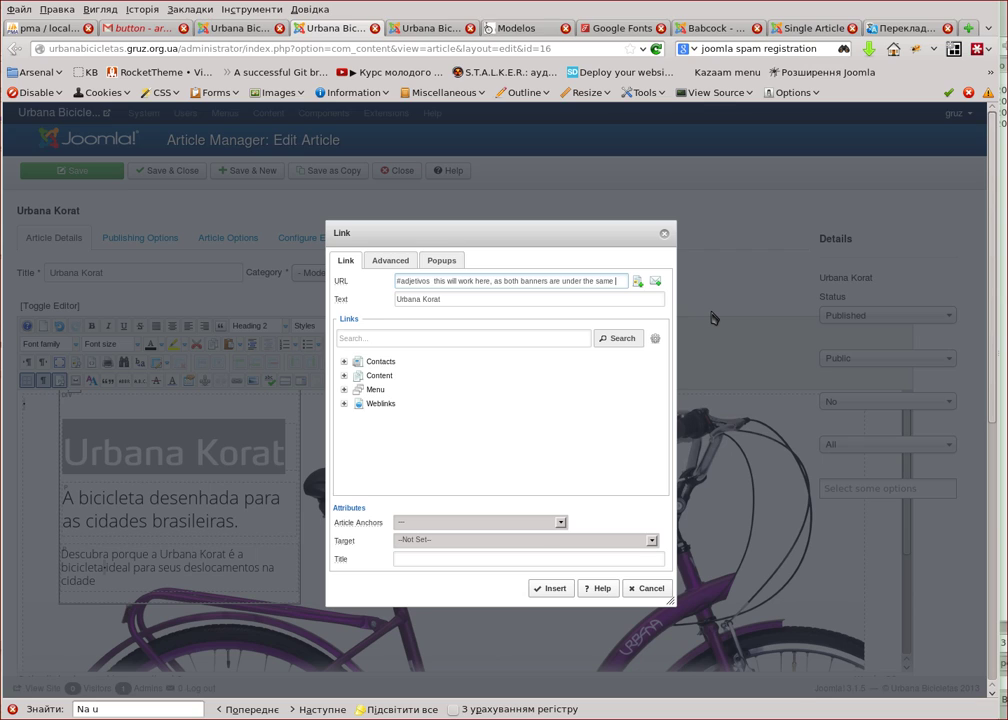
pyautogui.write('L')
pyautogui.hotkey('ctrl', 'a')
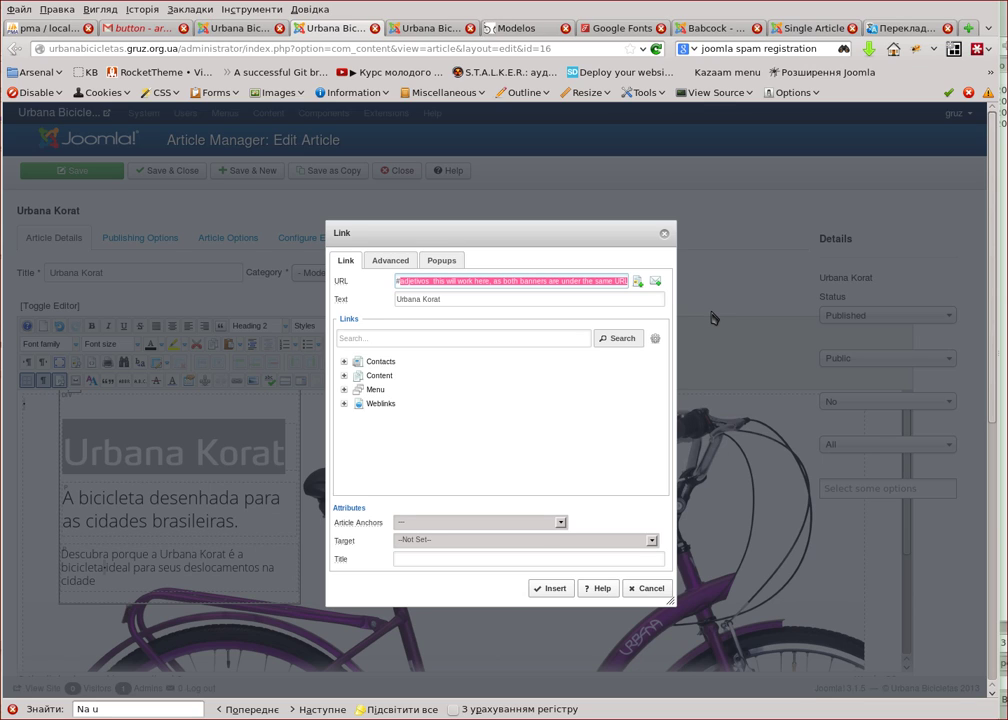
pyautogui.press('Delete')
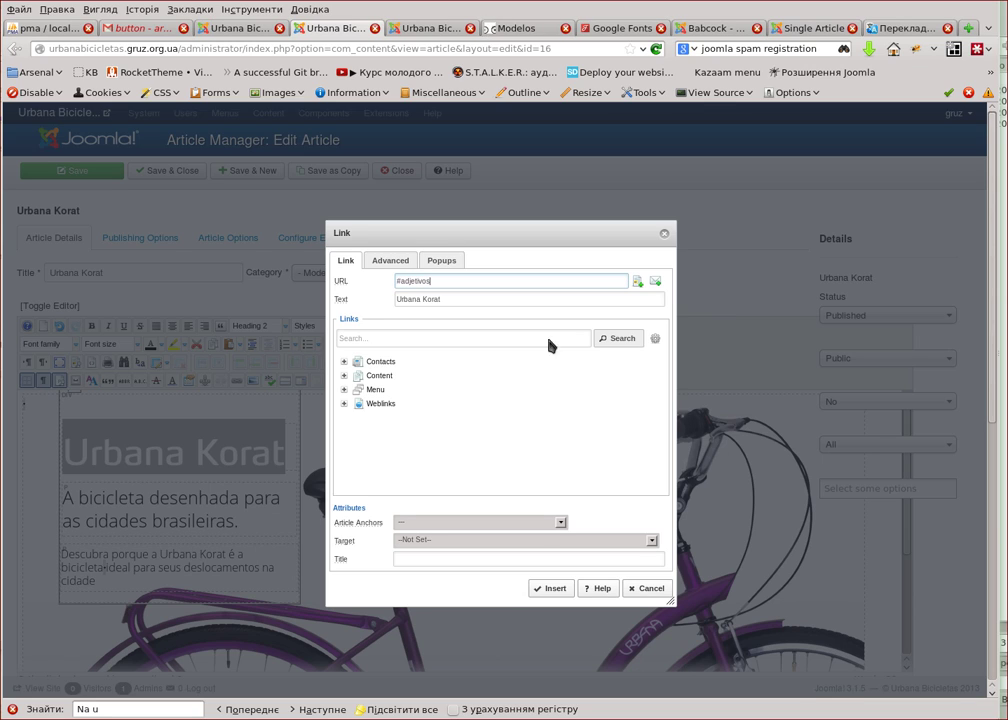
pyautogui.click(550, 589)
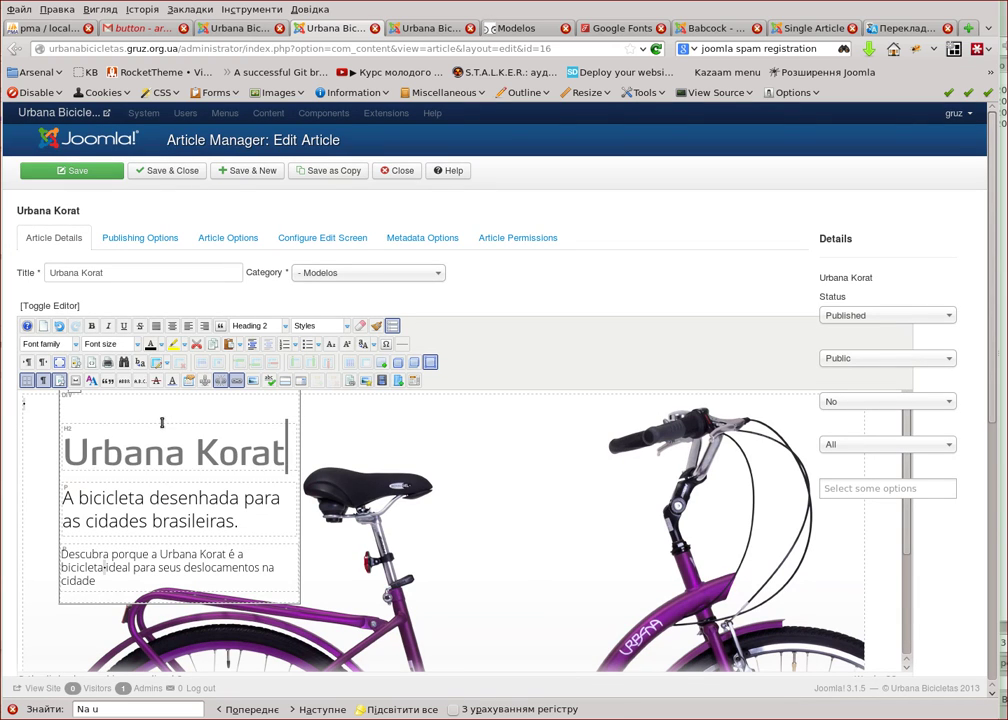
# Reload the public Modelos page and test the Urbana Korat heading link to the Adjetivos section twice
pyautogui.click(521, 28)
pyautogui.scroll(4, 575, 245)
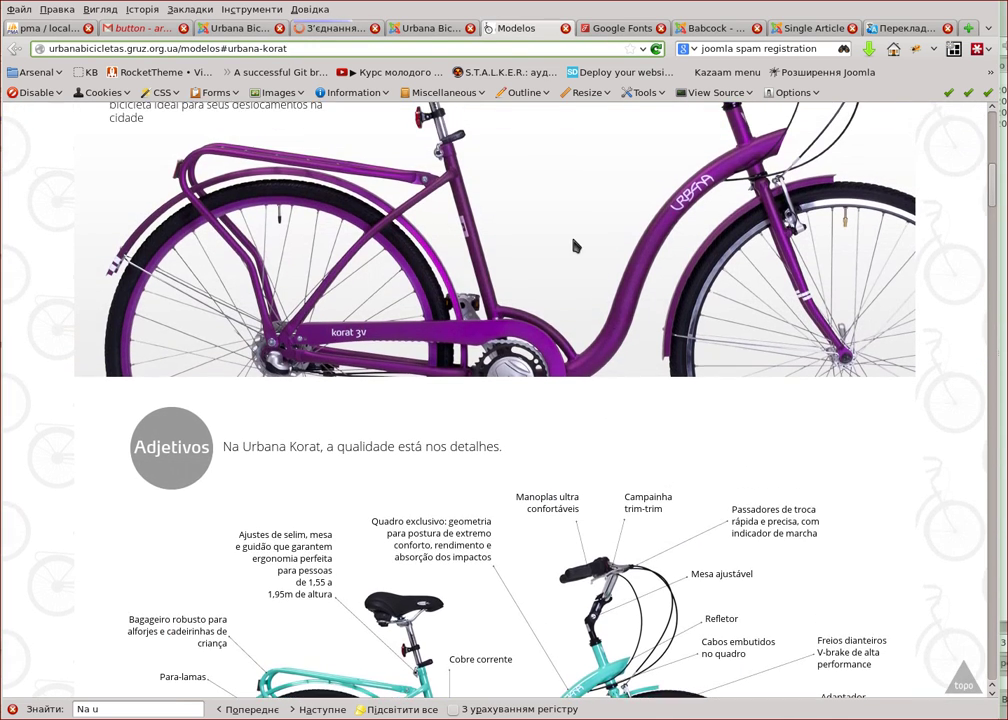
pyautogui.scroll(5, 572, 243)
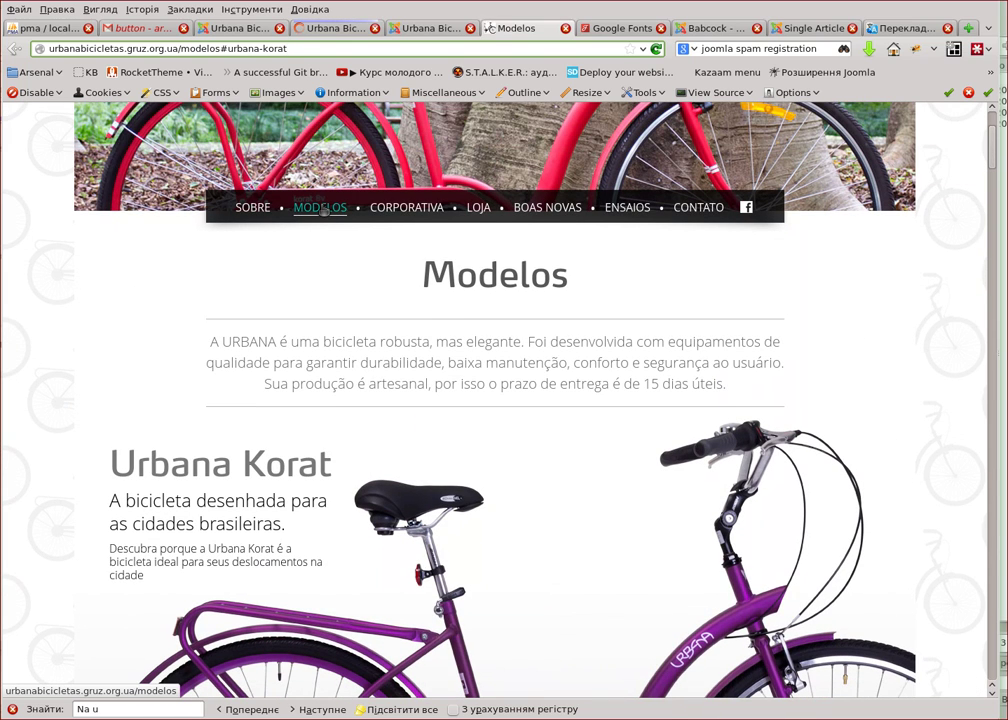
pyautogui.click(322, 210)
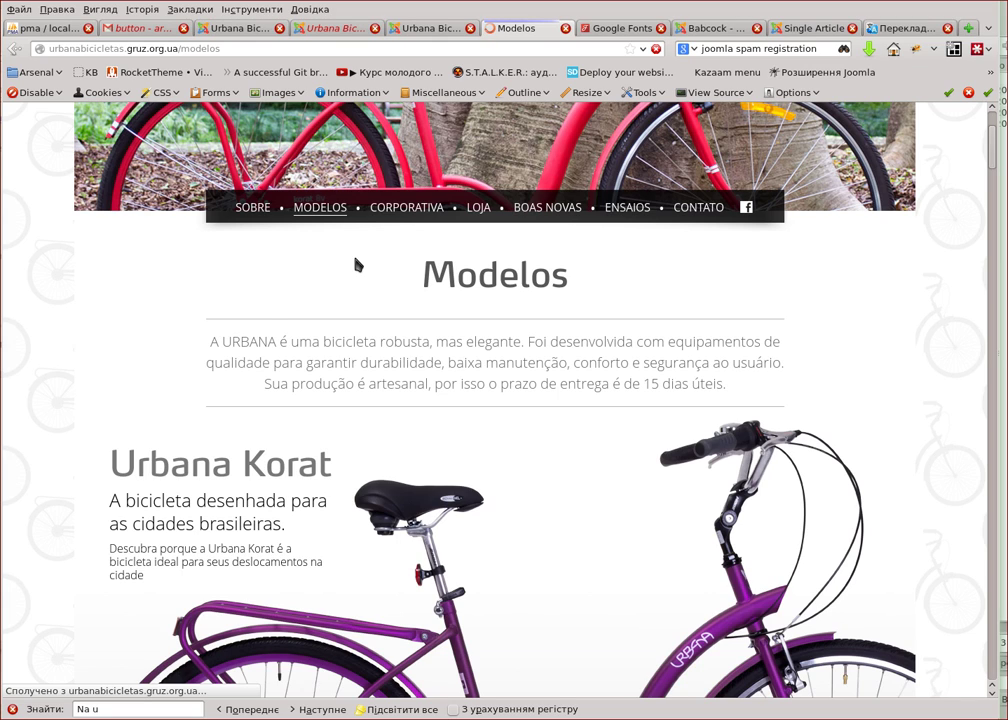
pyautogui.scroll(3, 322, 270)
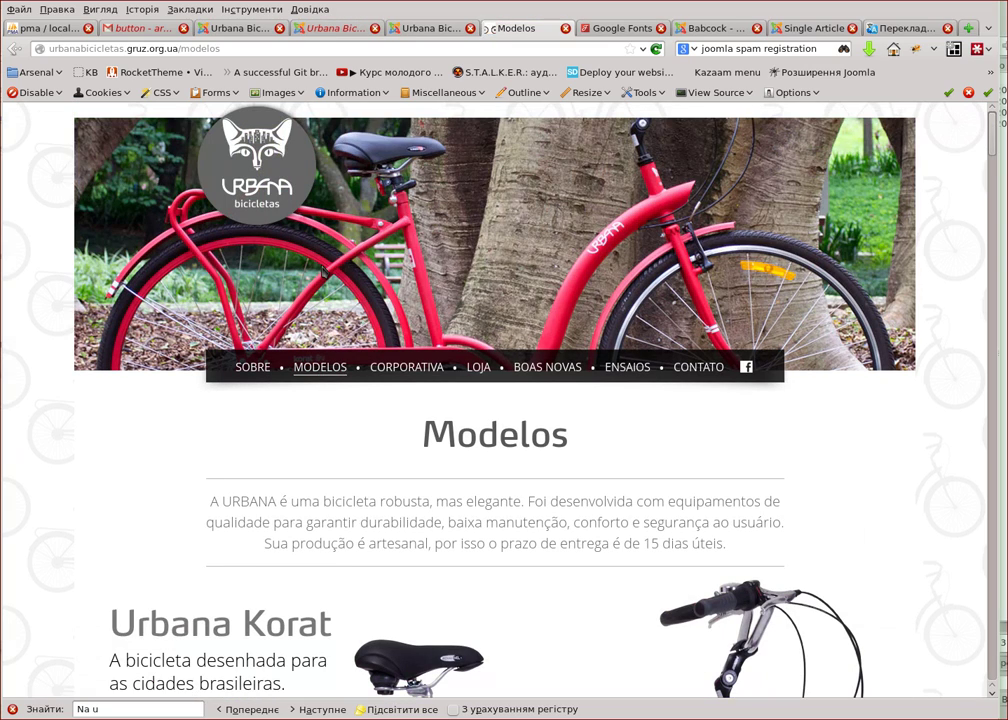
pyautogui.scroll(-3, 322, 271)
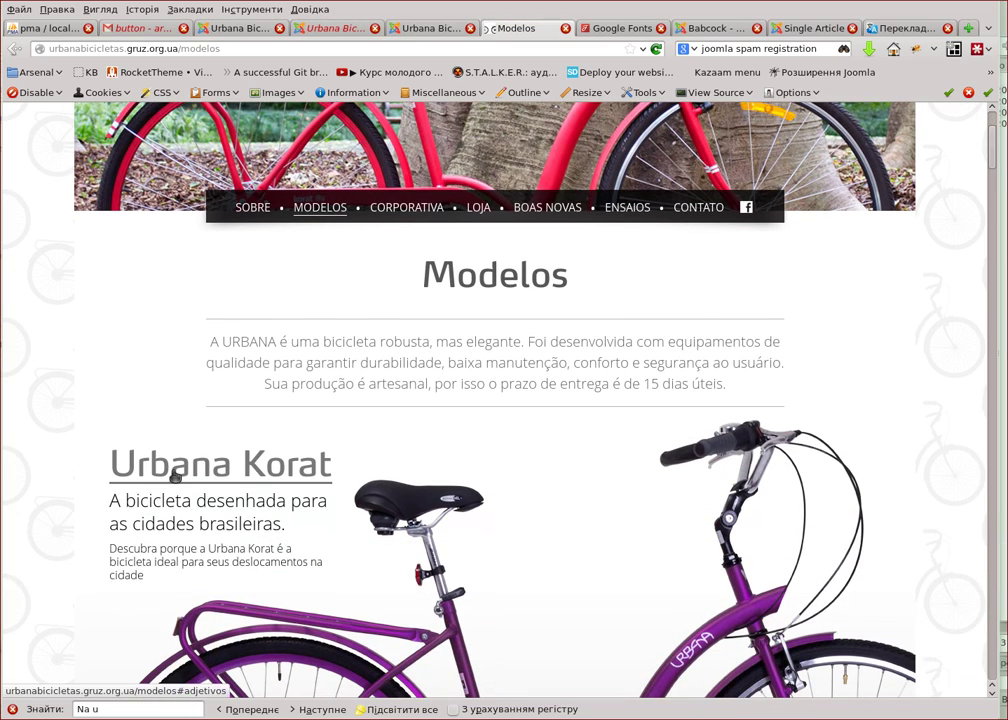
pyautogui.click(175, 477)
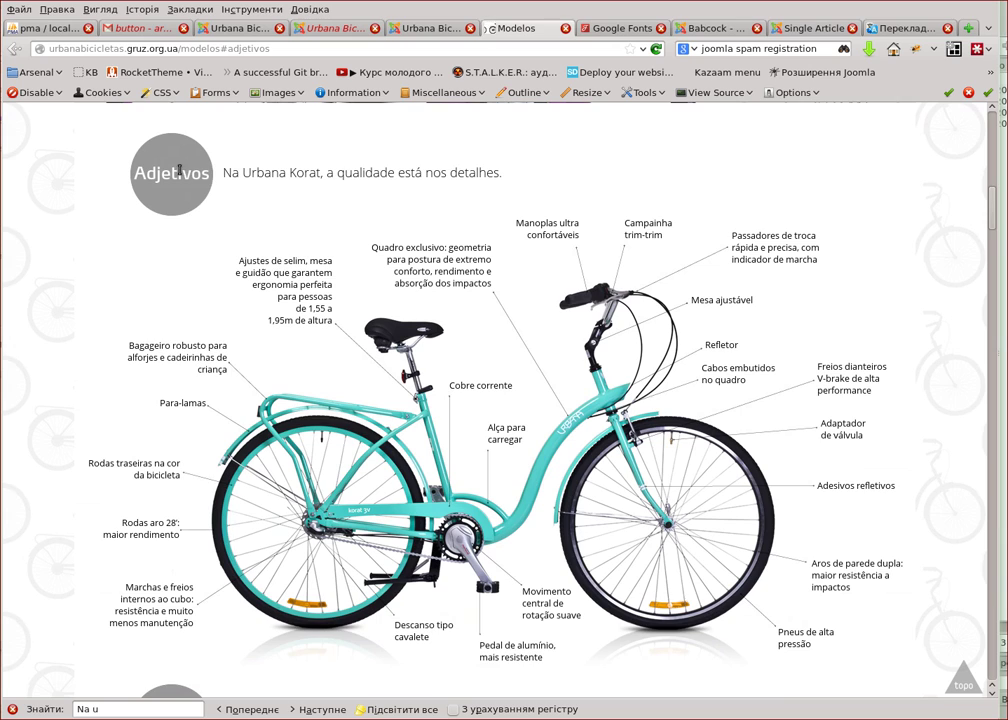
pyautogui.scroll(10, 256, 167)
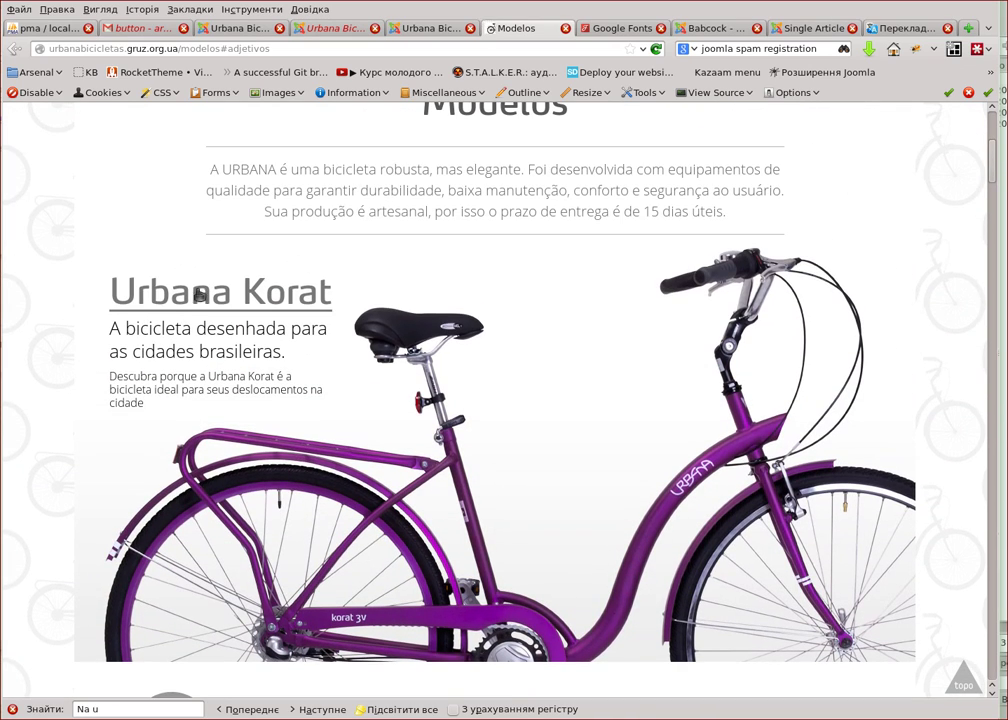
pyautogui.click(172, 300)
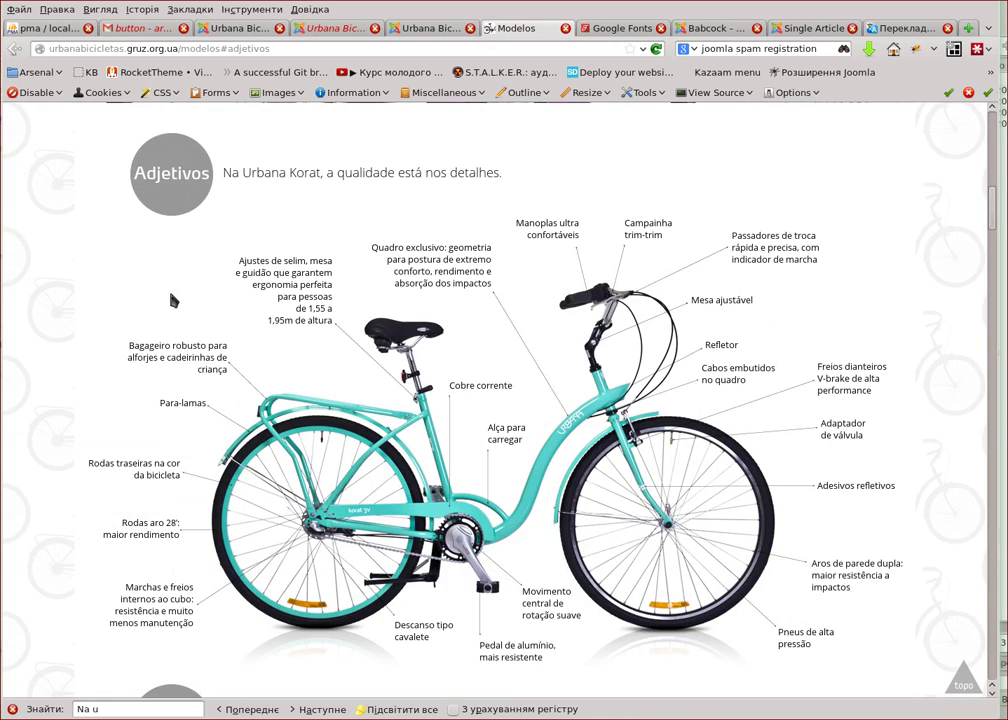
# Go back to the Urbana Korat article in the administration, then save and close it
pyautogui.click(428, 28)
pyautogui.click(330, 28)
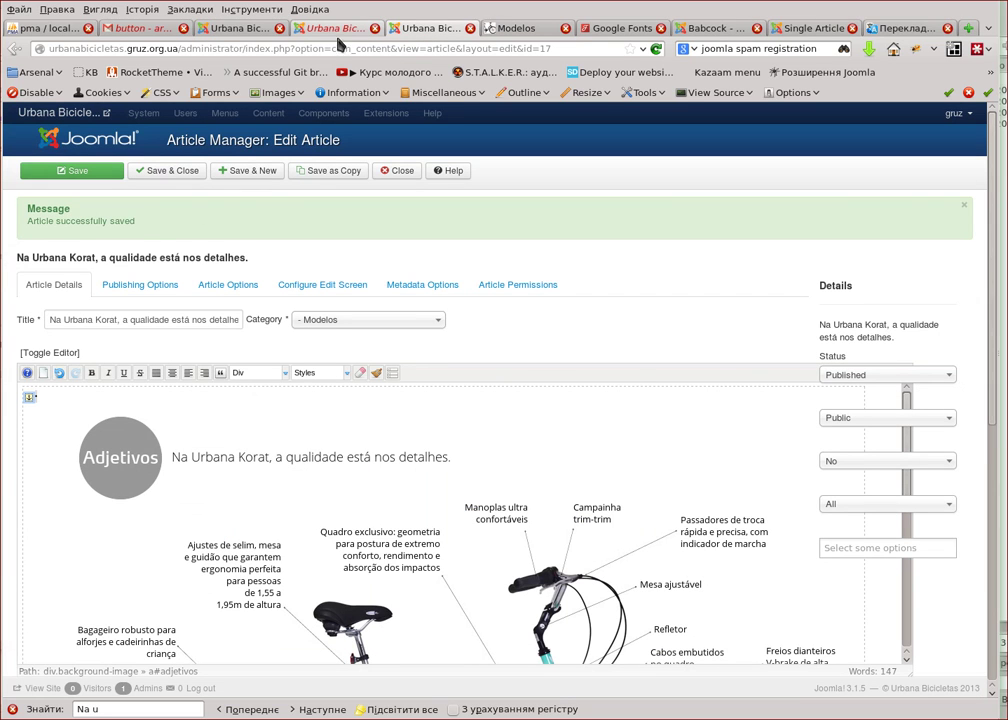
pyautogui.click(392, 372)
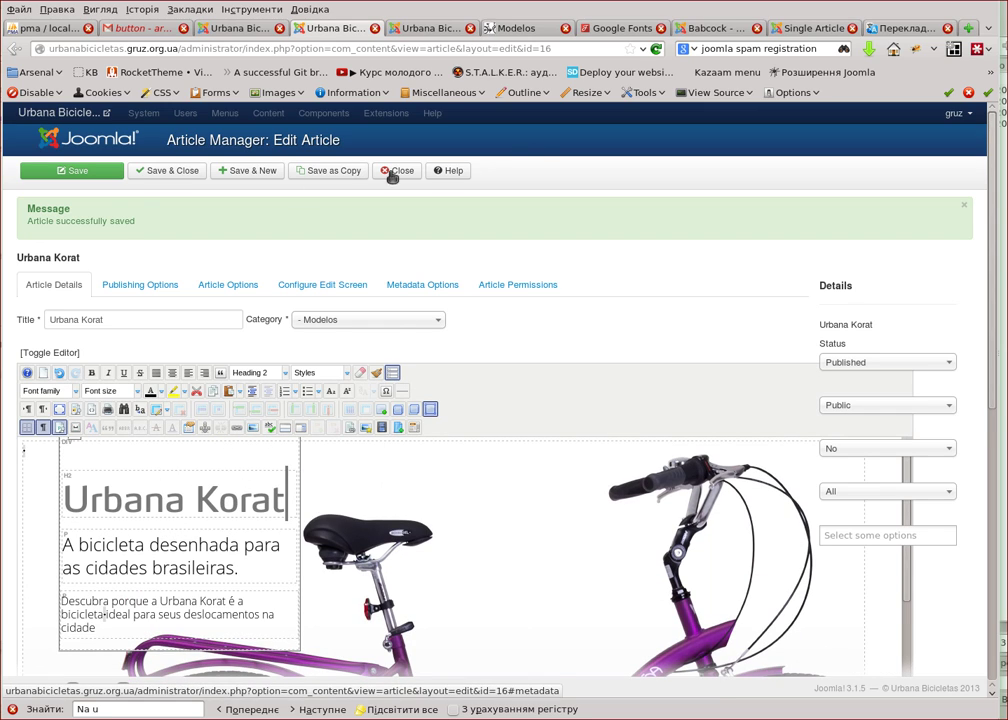
pyautogui.click(160, 170)
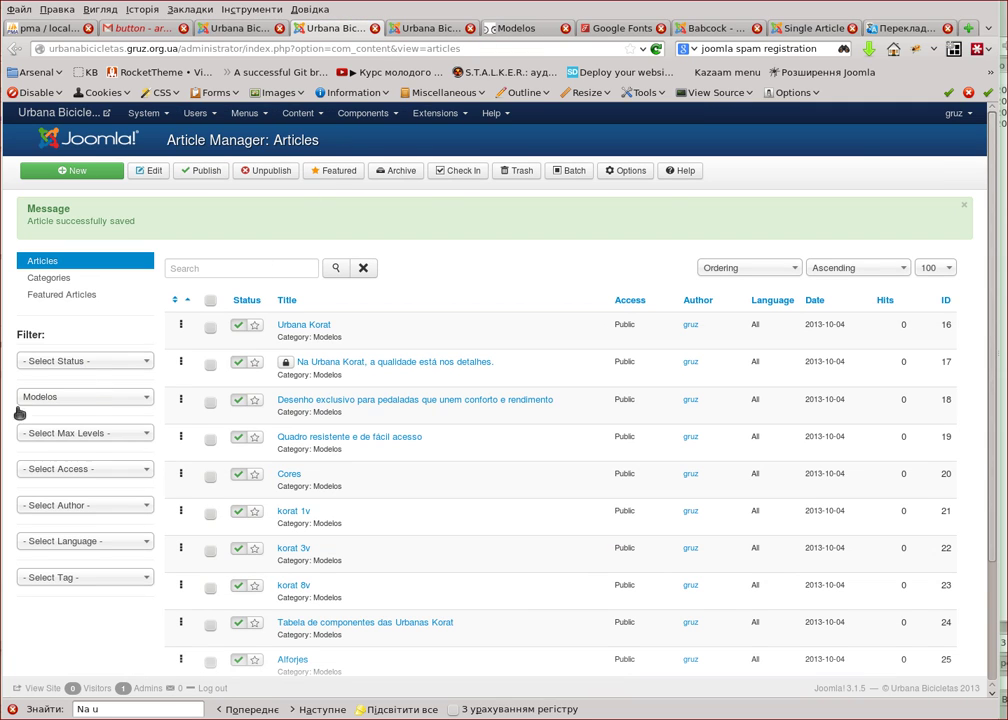
# Filter the article list by the Sobre category and open "A marca do ciclista urbano" for editing
pyautogui.click(65, 397)
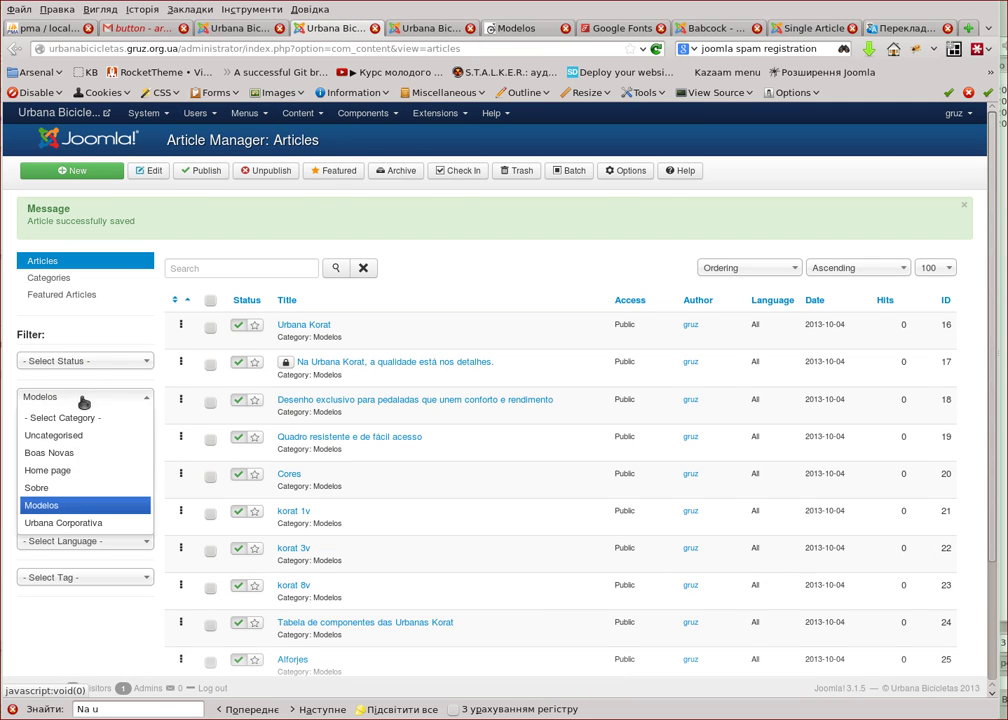
pyautogui.click(79, 488)
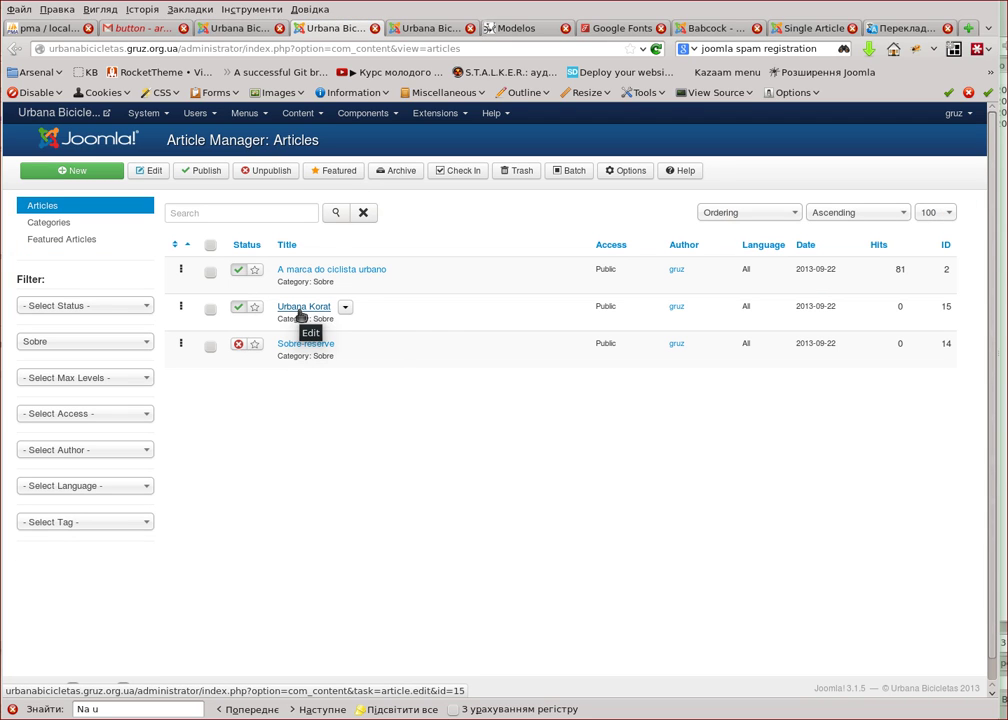
pyautogui.click(320, 272)
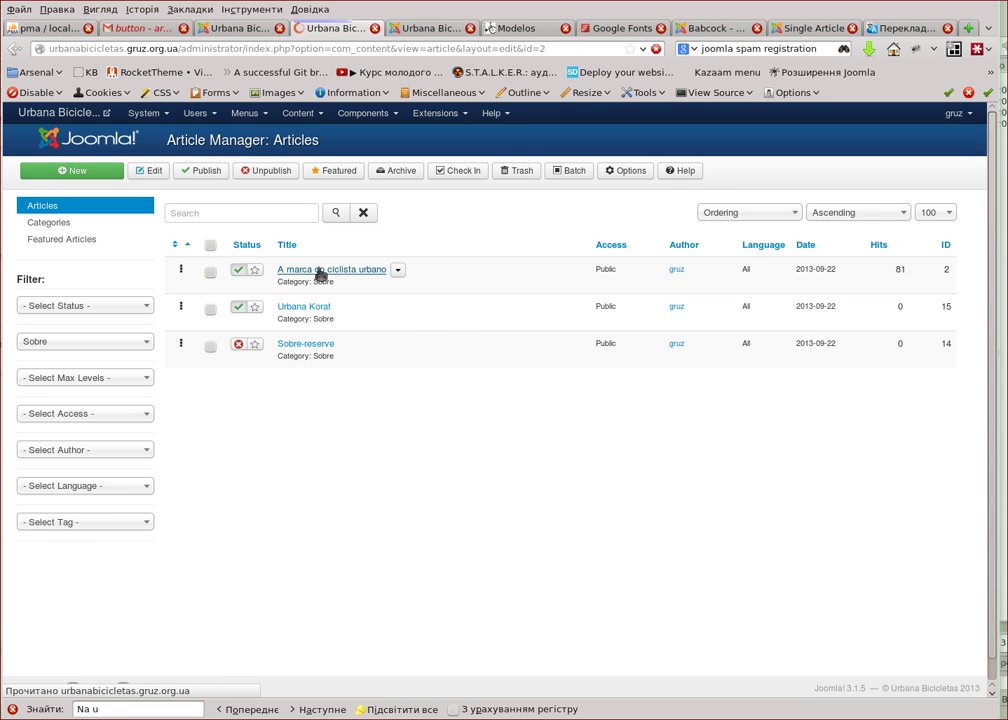
# Copy the /modelos#adjetivos part of the public Modelos page's address
pyautogui.click(516, 29)
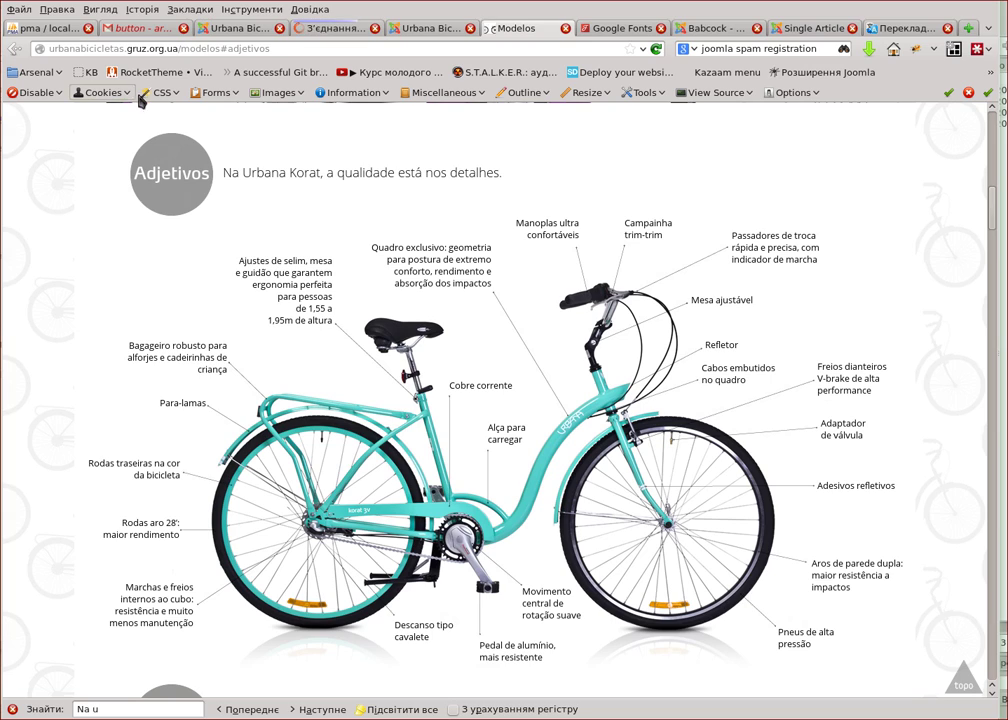
pyautogui.moveTo(180, 48); pyautogui.dragTo(297, 49)
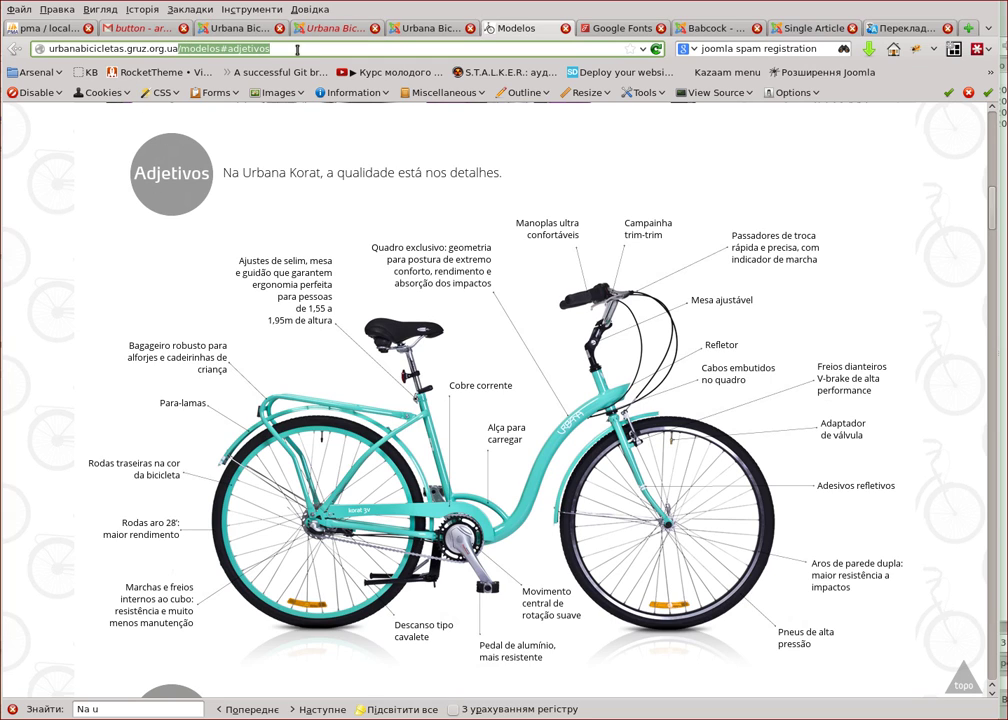
pyautogui.rightClick(229, 48)
pyautogui.click(245, 99)
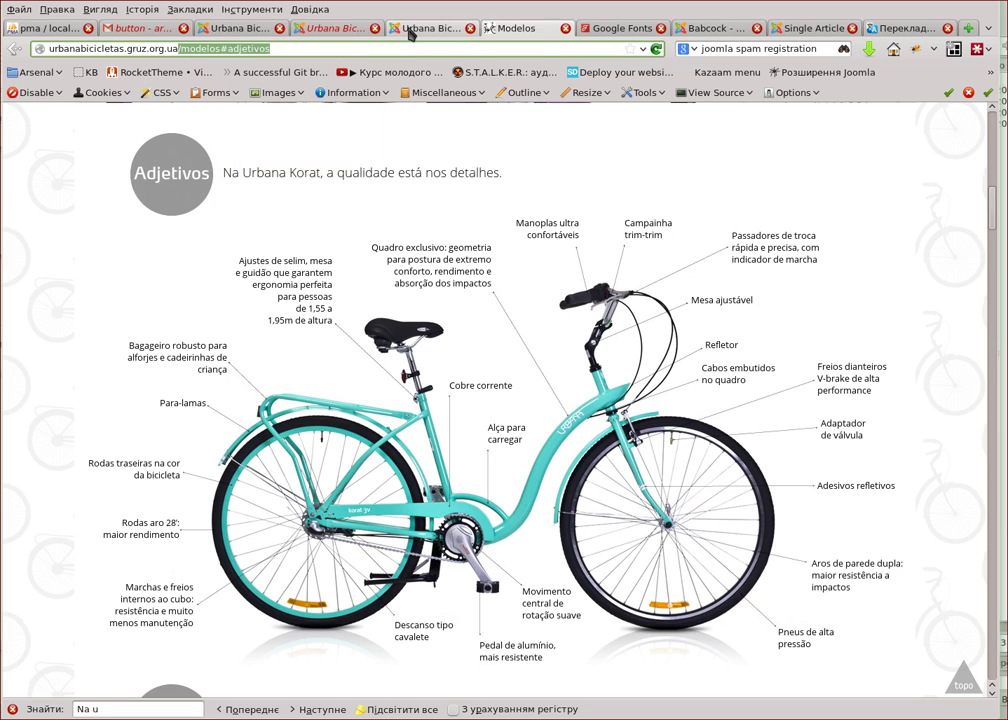
# In the article from the Sobre category, start a link on the "A marca do ciclista urbano" heading text
pyautogui.click(409, 30)
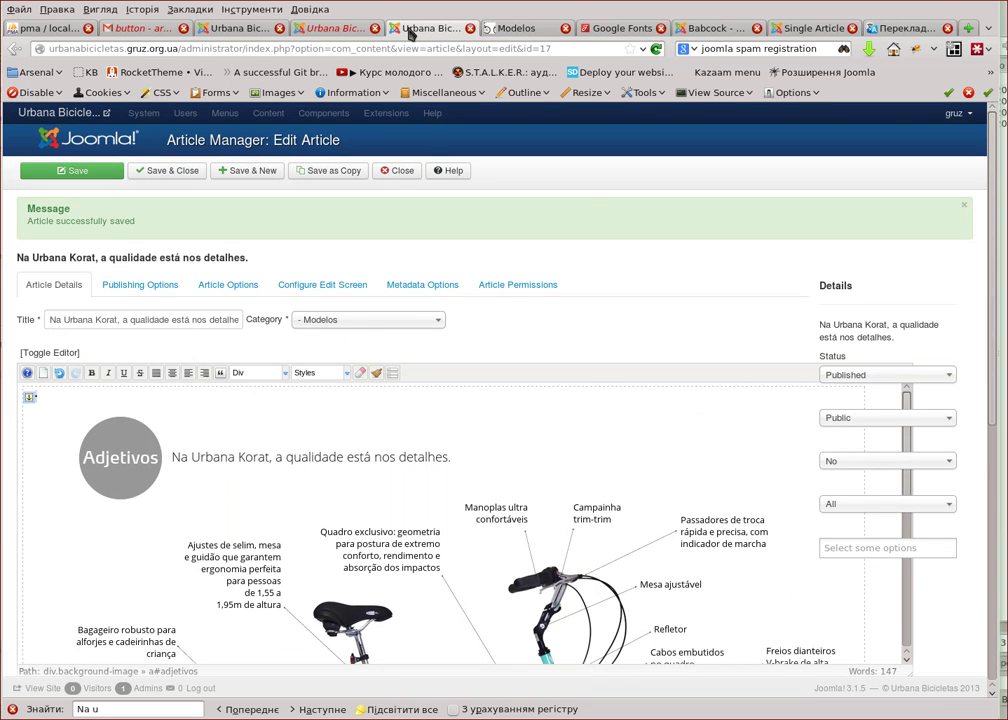
pyautogui.click(318, 28)
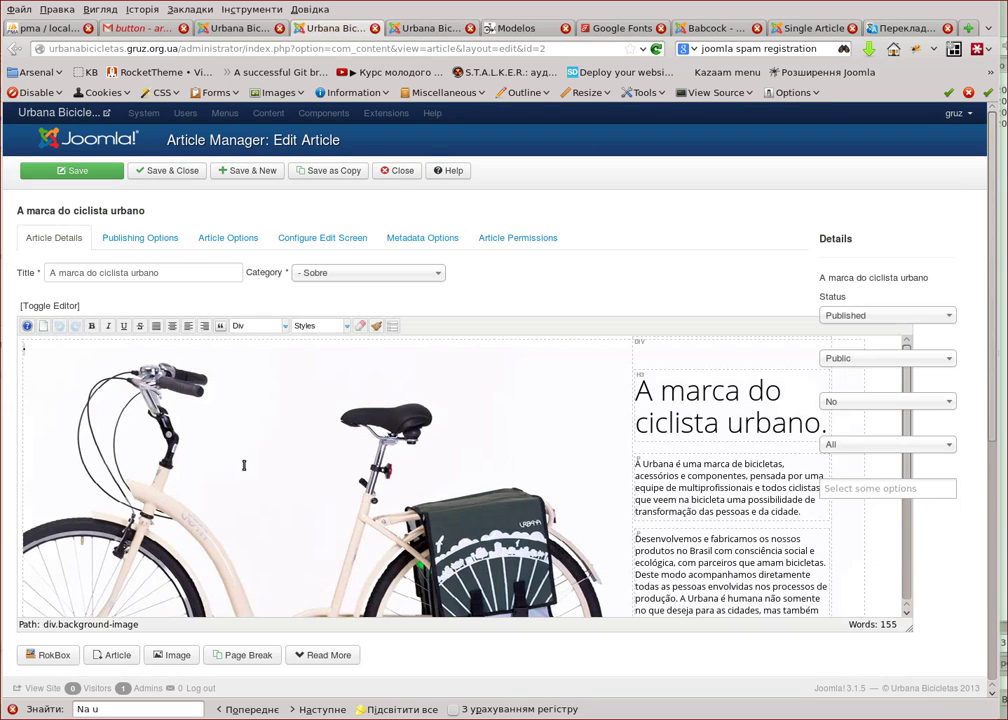
pyautogui.click(635, 398)
pyautogui.moveTo(635, 398); pyautogui.dragTo(816, 415)
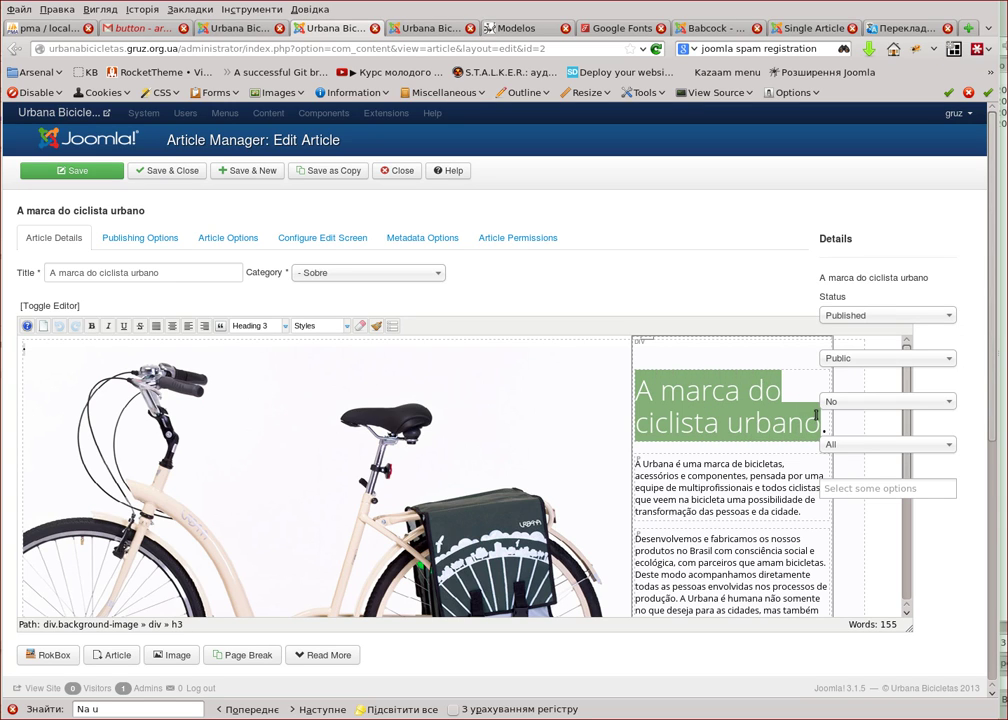
pyautogui.click(392, 326)
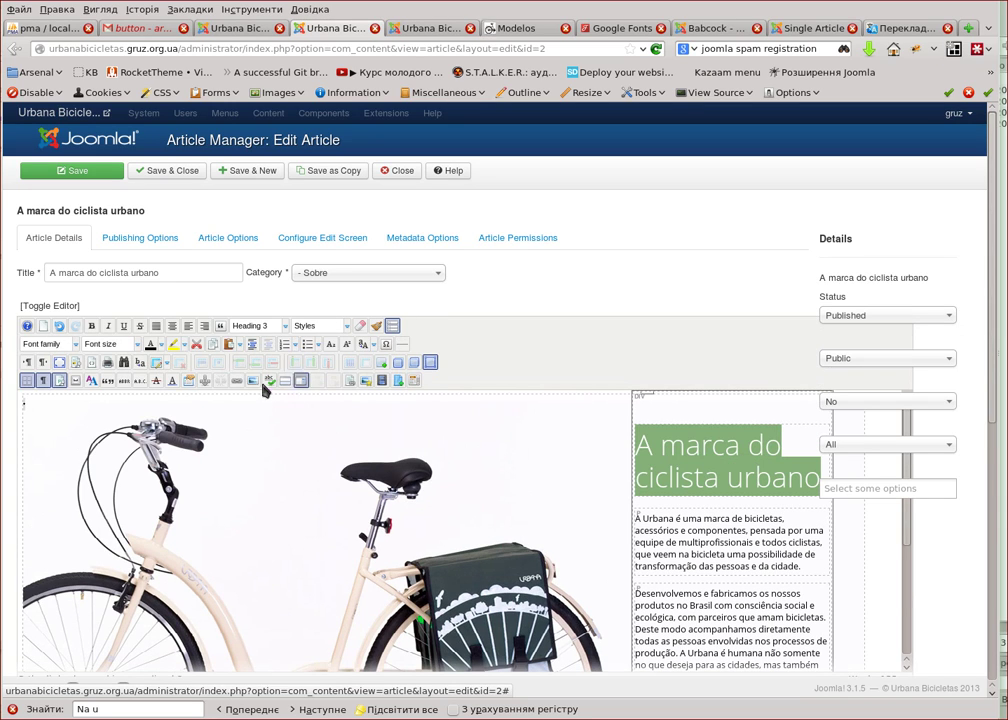
pyautogui.click(237, 382)
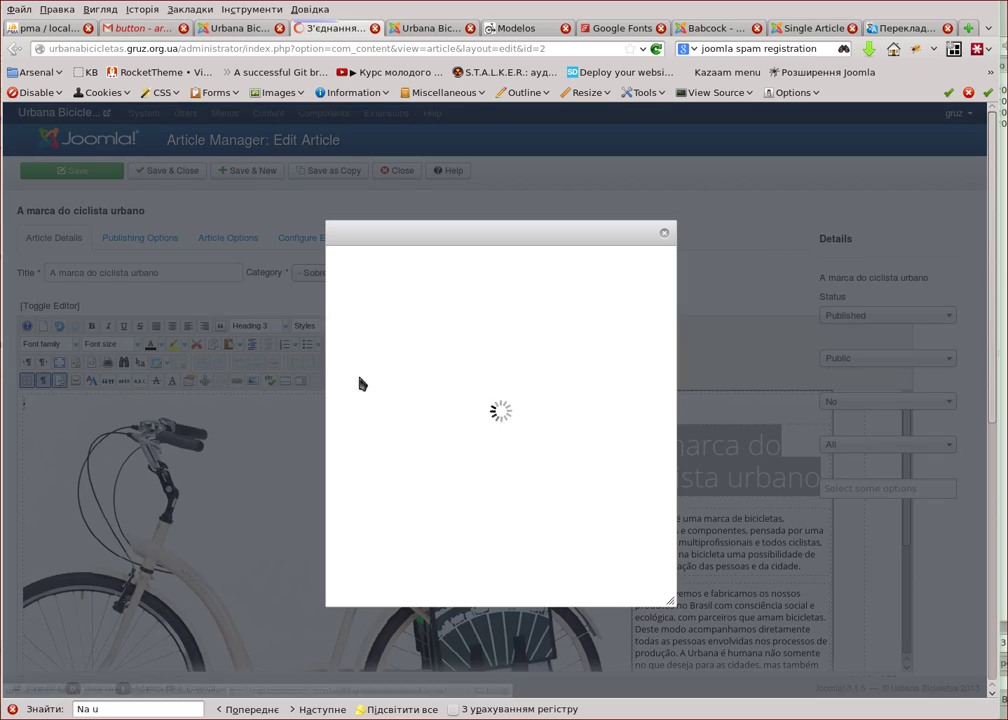